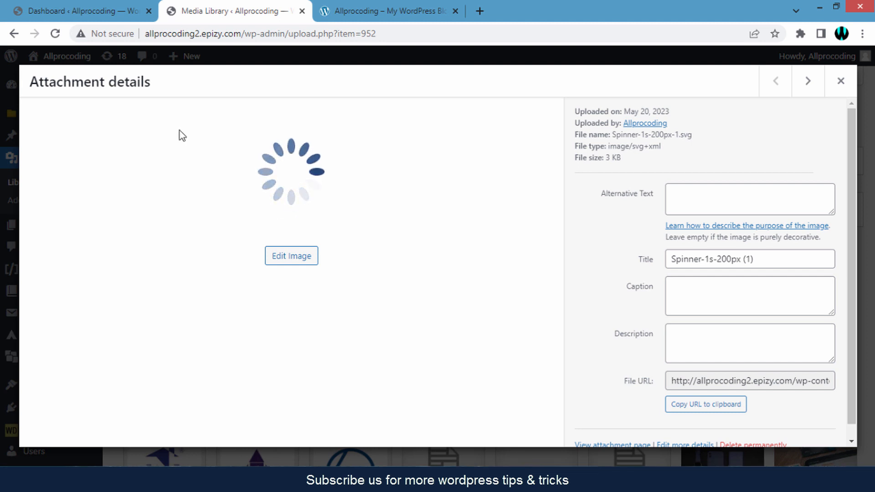
Go from the media attachment to the site's admin dashboard and open the Theme File Editor
click(94, 13)
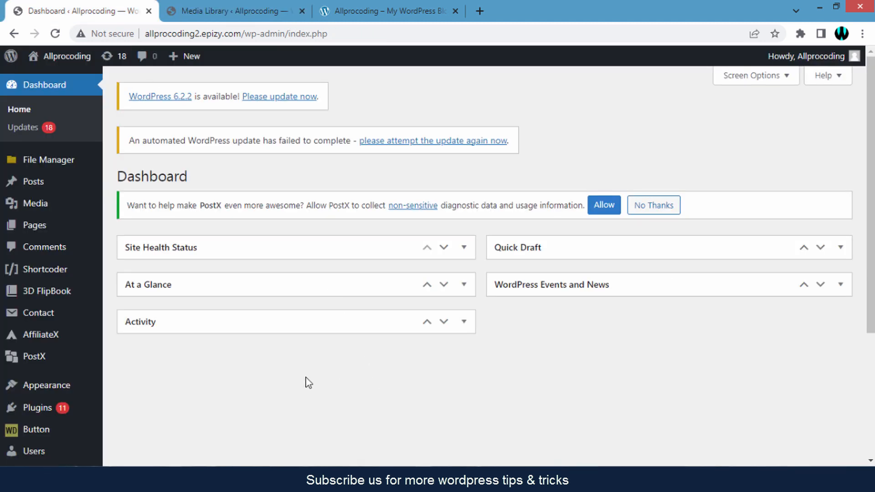
scroll(306, 381, down, 1)
scroll(228, 346, down, 2)
mouse_move(54, 259)
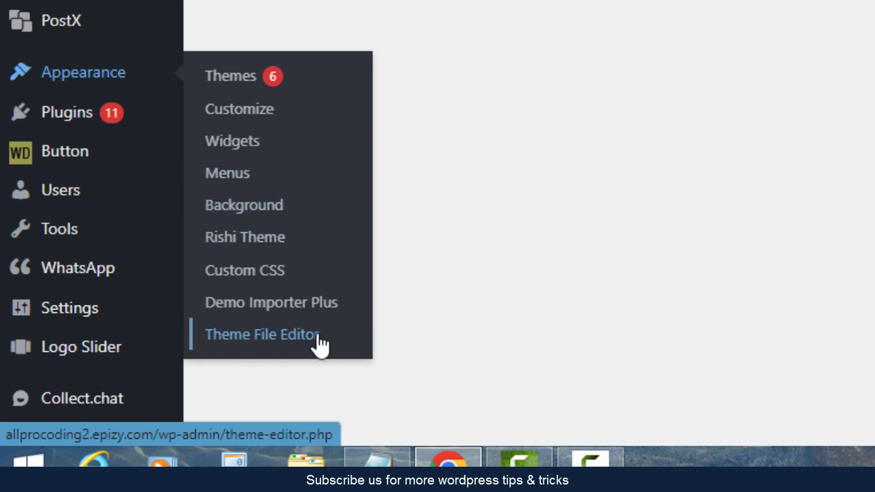
click(319, 340)
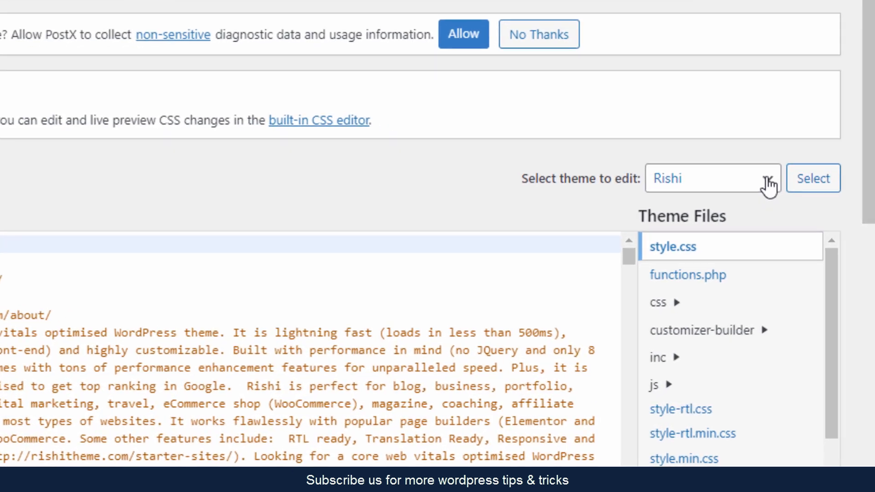
Choose Rishi as the theme to edit and load its files
click(804, 256)
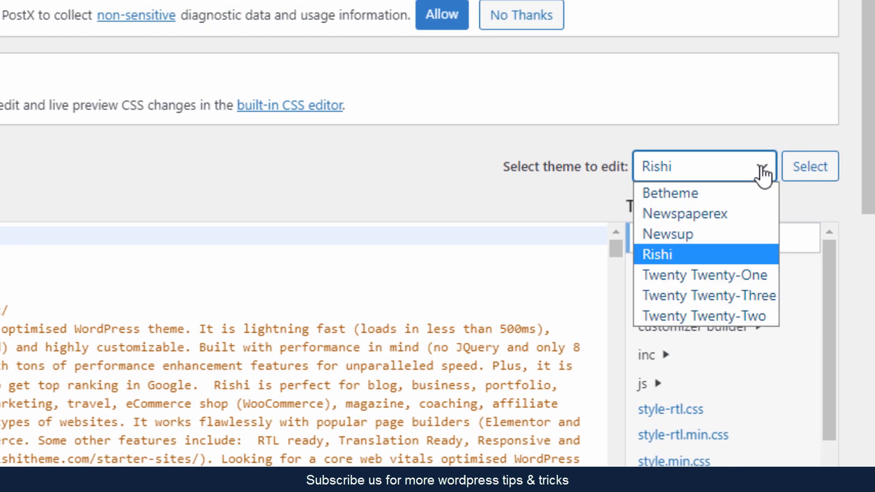
click(699, 256)
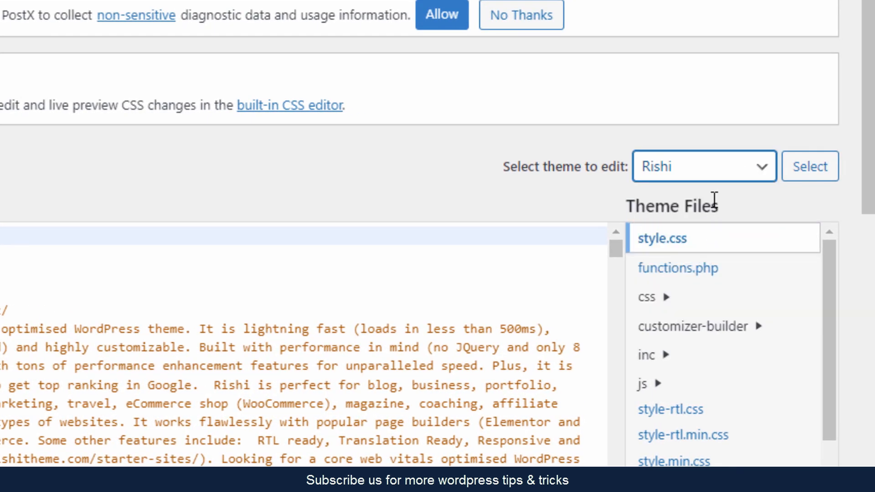
click(758, 178)
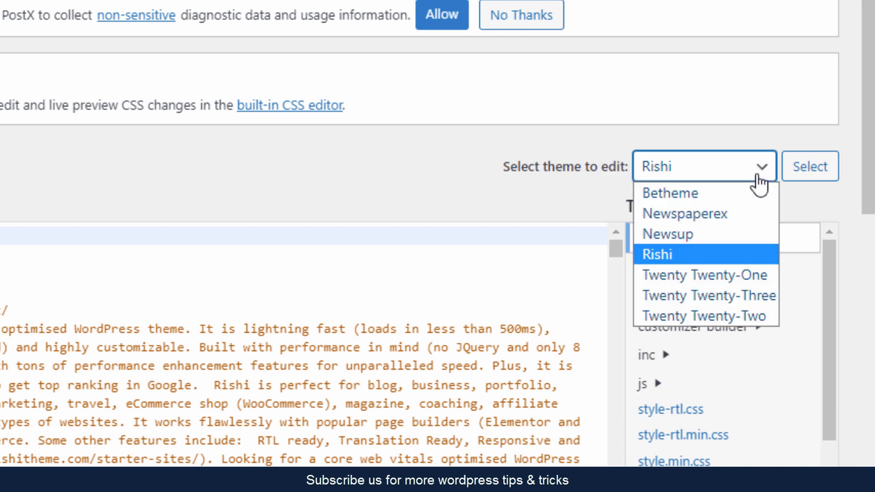
click(713, 254)
click(814, 177)
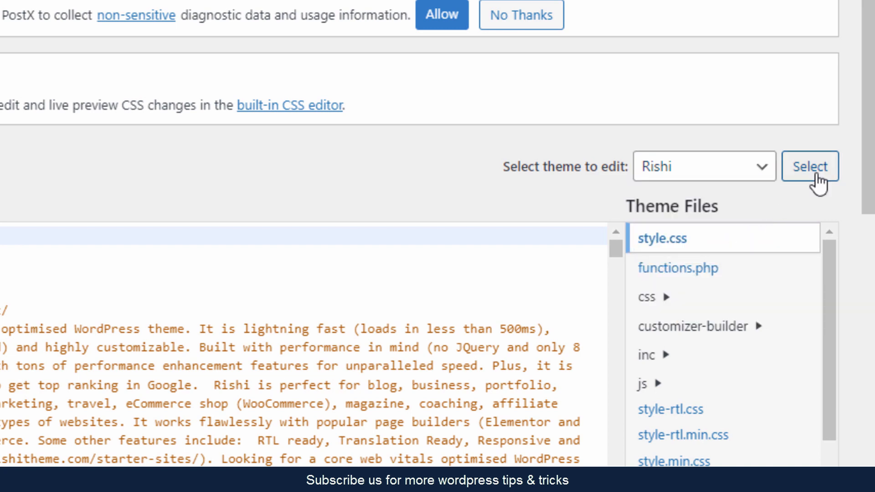
Open the Rishi theme's functions.php file for editing
scroll(802, 161, down, 1)
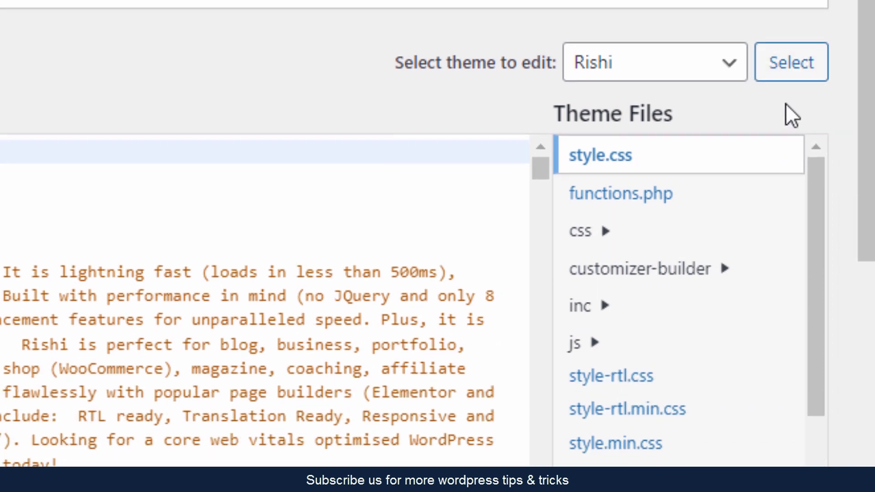
scroll(786, 104, down, 2)
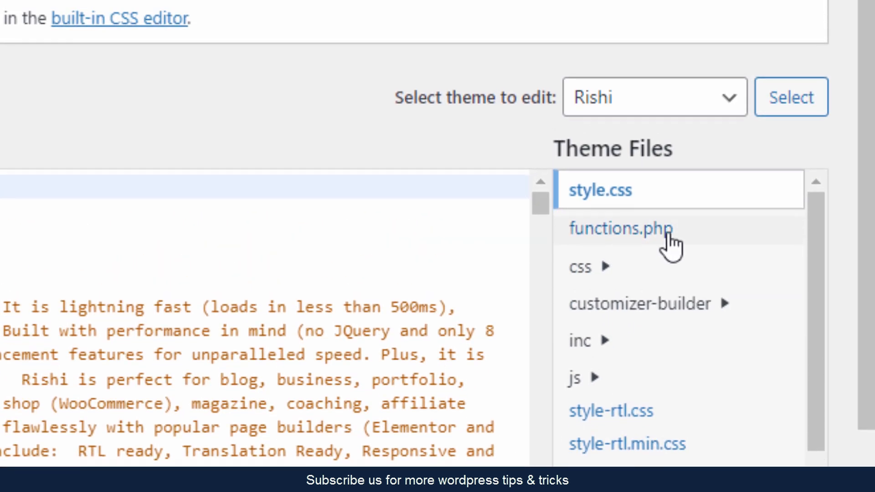
click(669, 237)
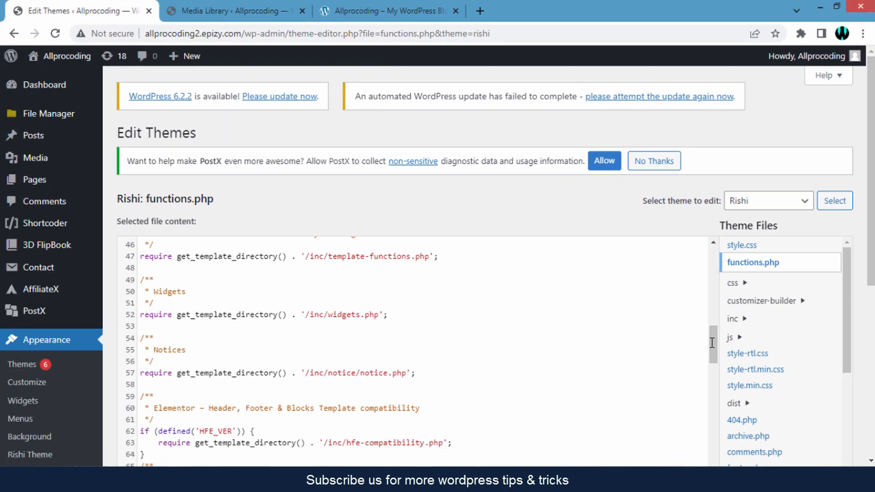
Paste the preloader code from the preloader Notepad file on empty line 130 at the end of functions.php
scroll(687, 351, down, 15)
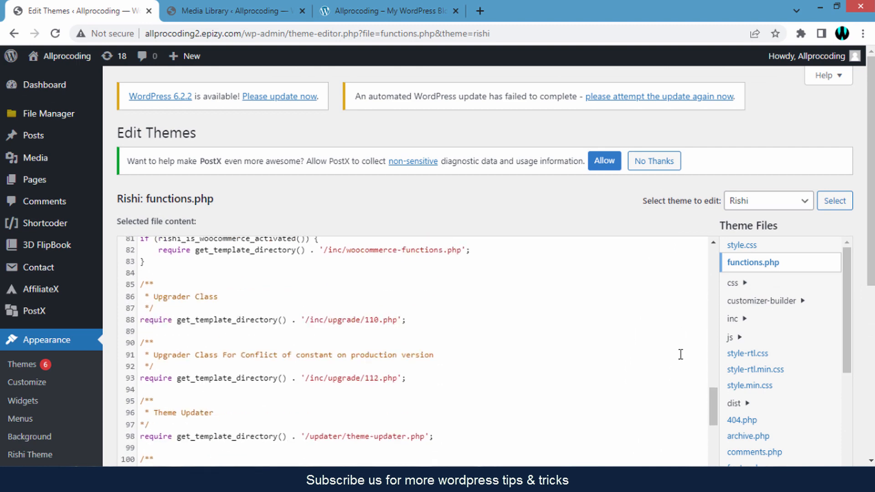
scroll(744, 364, down, 1)
scroll(745, 365, down, 10)
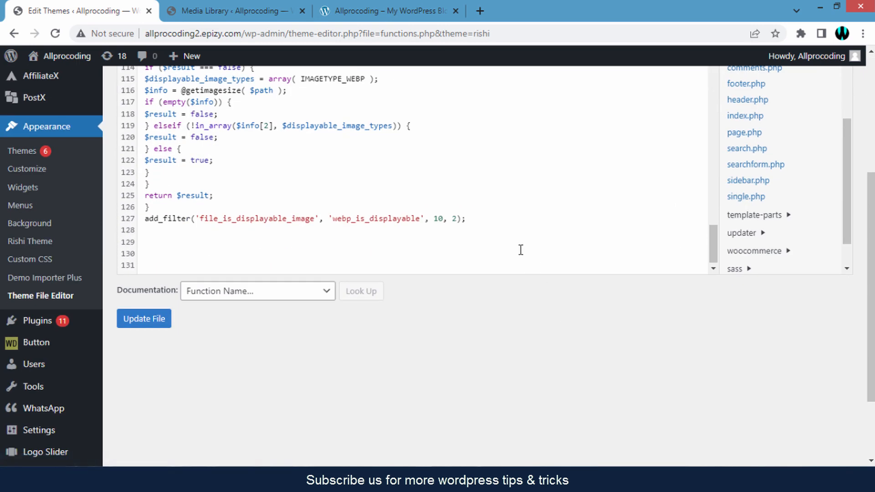
scroll(555, 322, up, 3)
scroll(501, 315, down, 2)
click(177, 253)
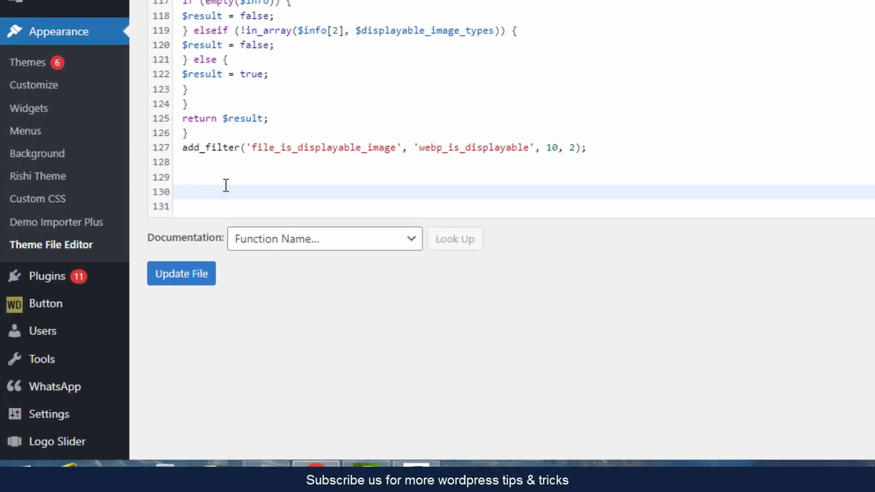
click(266, 476)
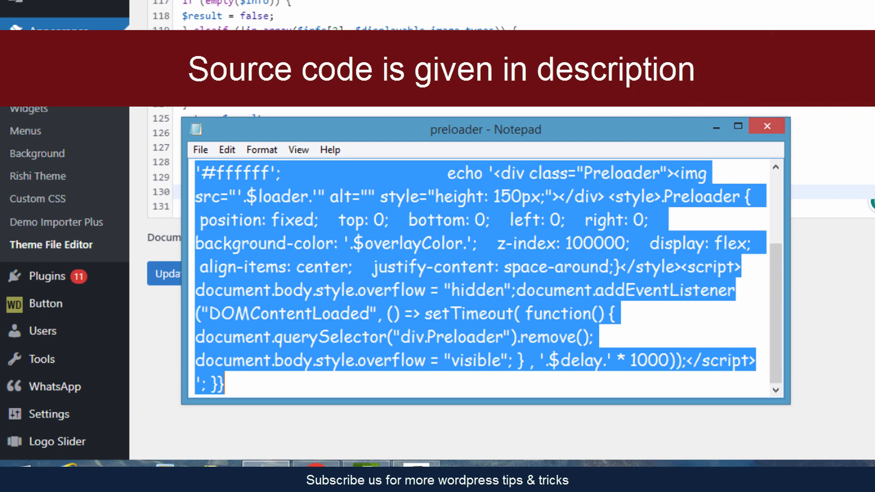
click(265, 477)
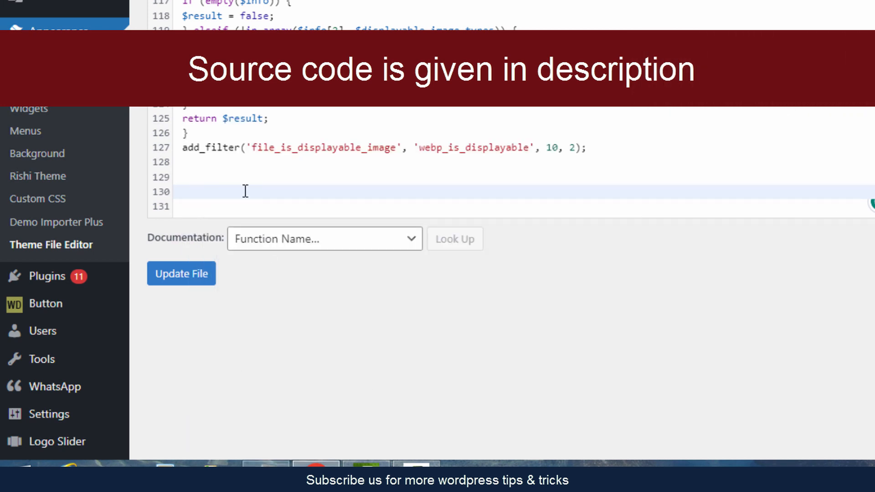
key(ctrl+v)
Remove the line breaks inside the $loader image URL so that the whole statement sits on line 142
scroll(362, 182, up, 10)
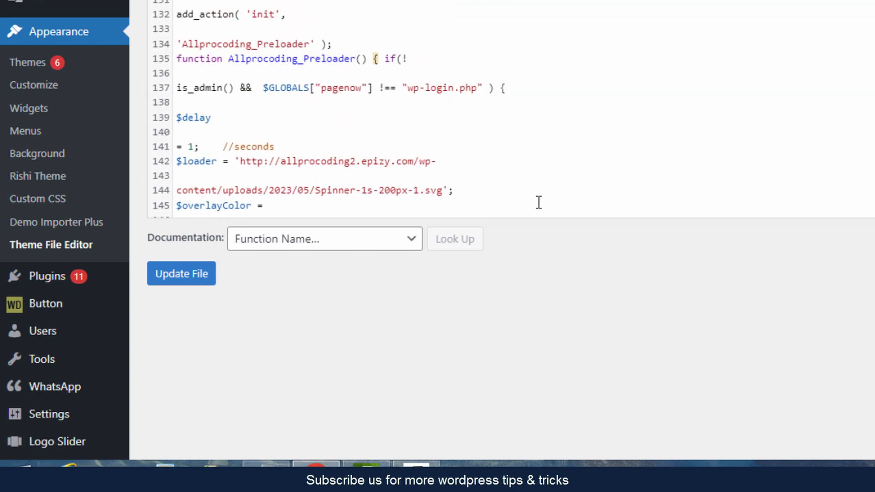
scroll(537, 201, down, 1)
scroll(446, 129, up, 2)
click(445, 160)
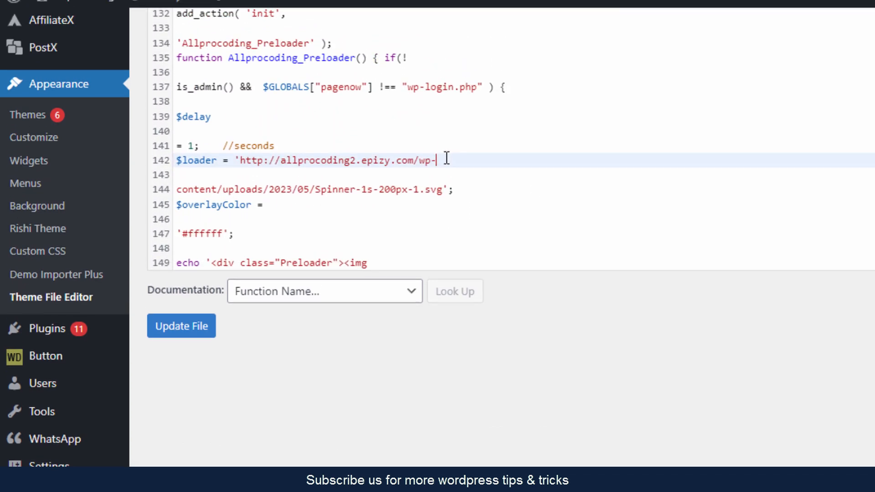
key(Delete)
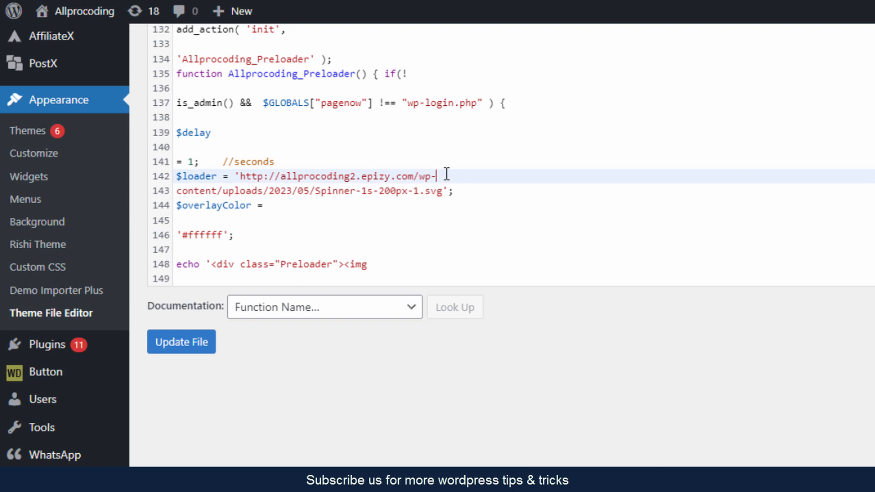
key(Delete)
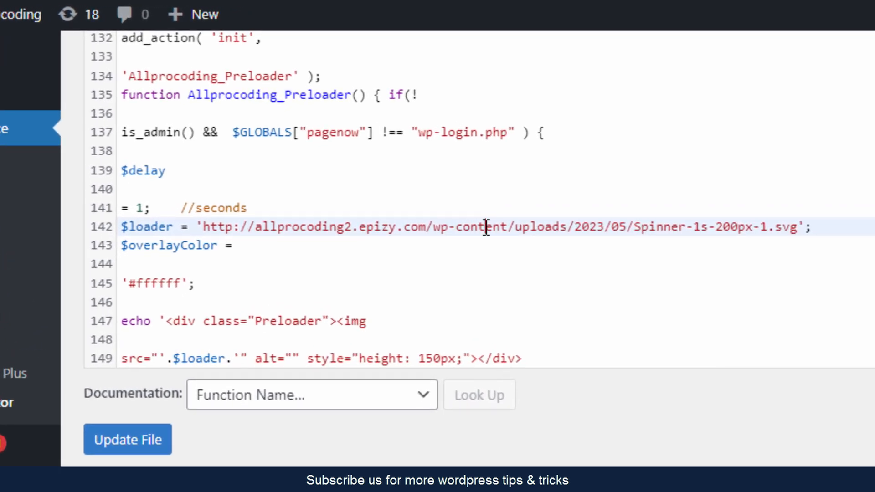
Open the Spinner-1s-200px-1.svg image in the Media Library and copy its file URL
drag(211, 227, 760, 227)
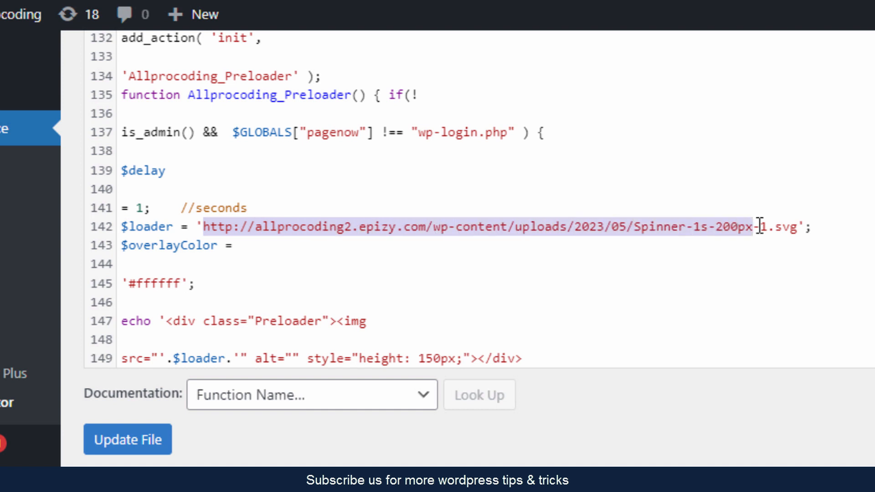
click(797, 239)
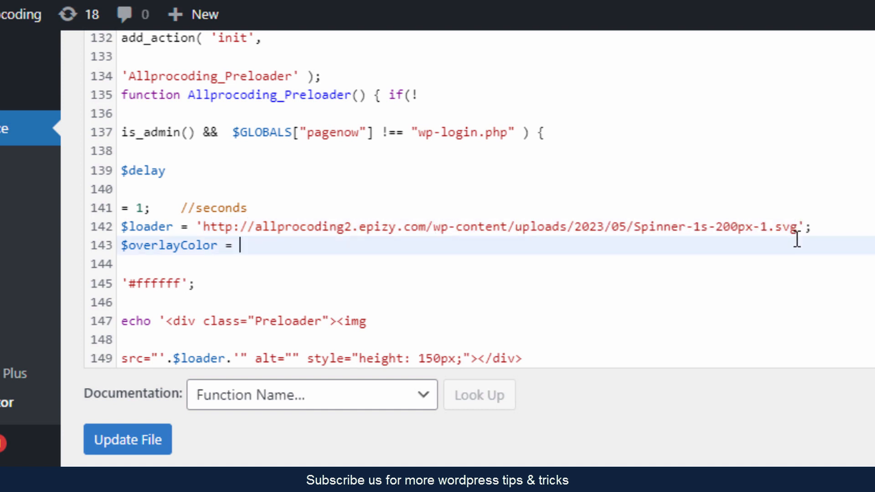
click(444, 214)
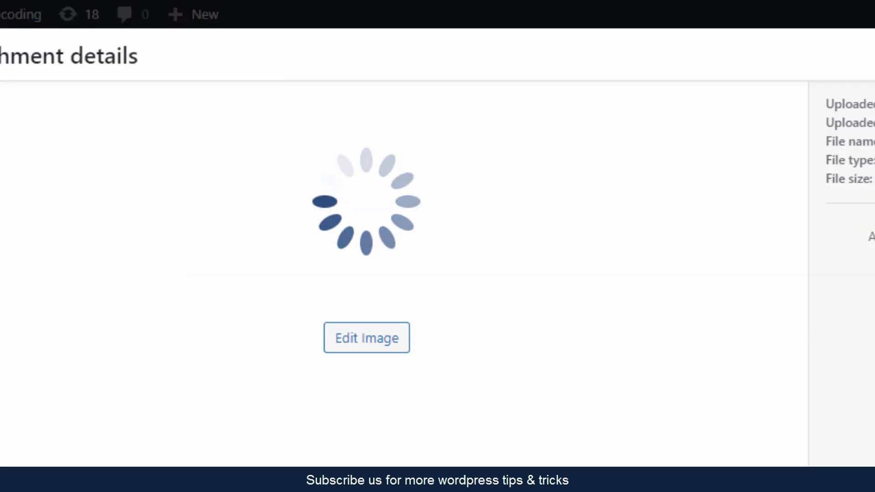
key(Escape)
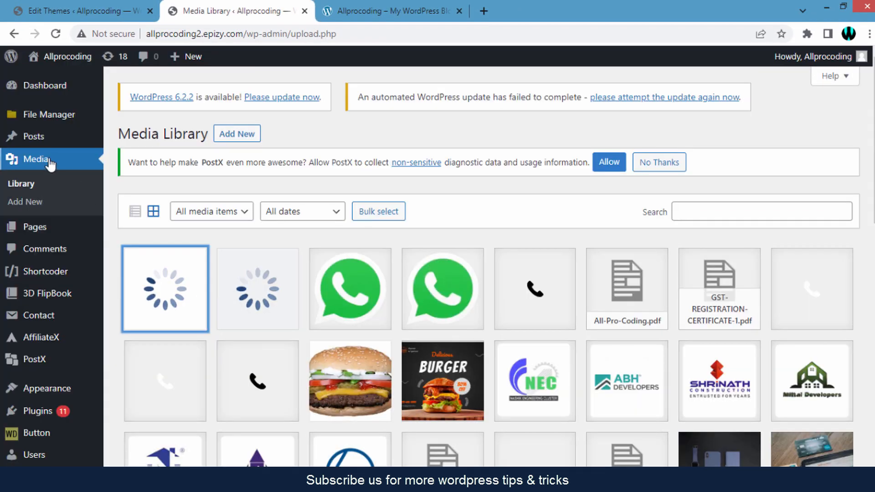
click(172, 302)
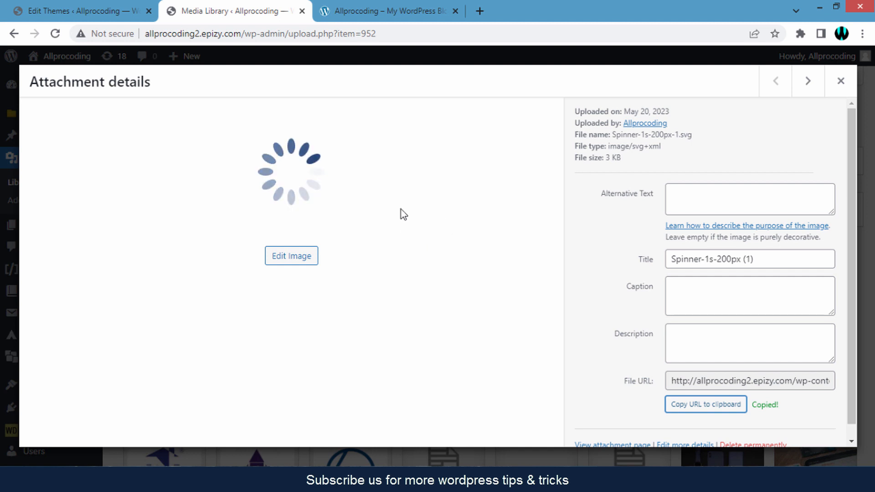
Replace the image URL in the $loader line of functions.php with the copied spinner URL
click(87, 8)
click(149, 187)
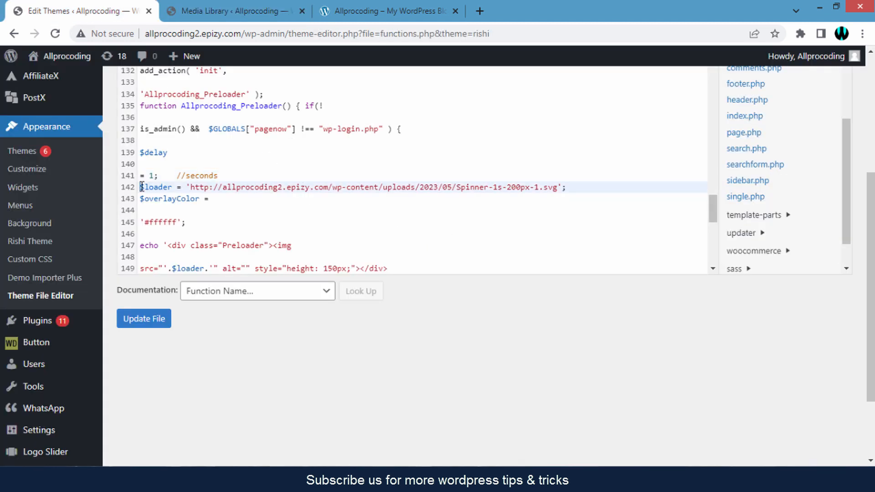
click(172, 187)
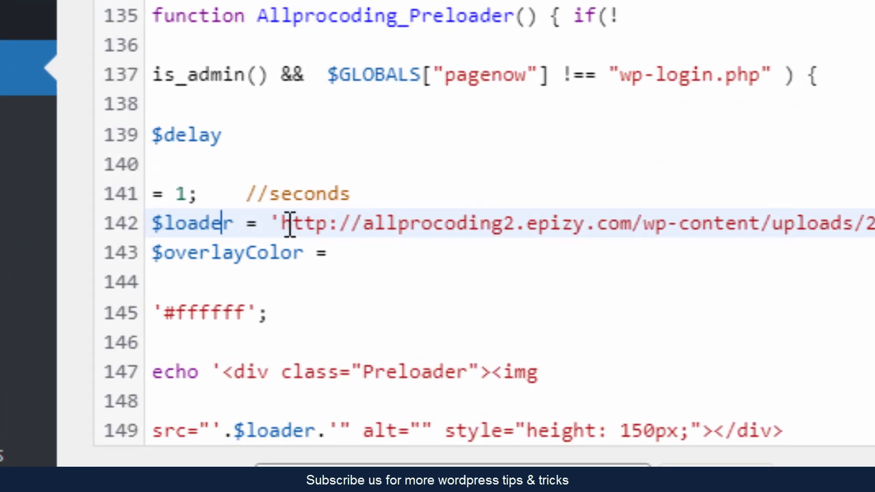
drag(289, 224, 874, 224)
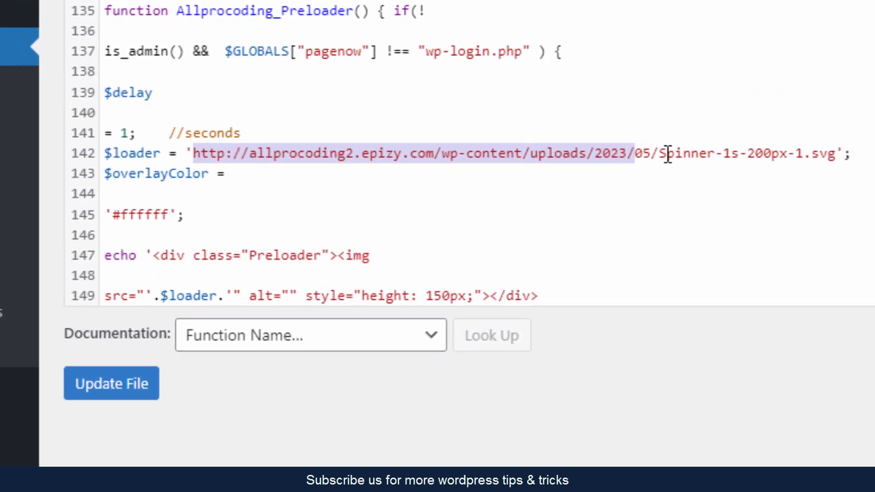
drag(667, 154, 828, 153)
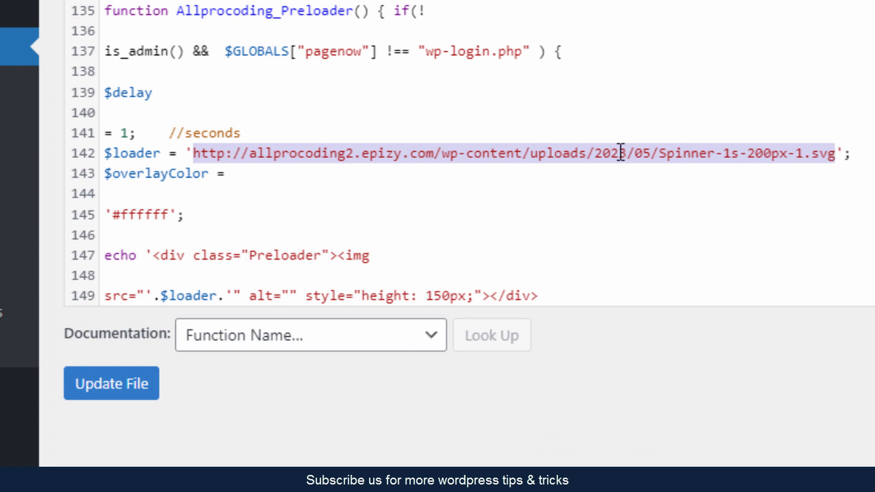
right_click(527, 157)
click(572, 227)
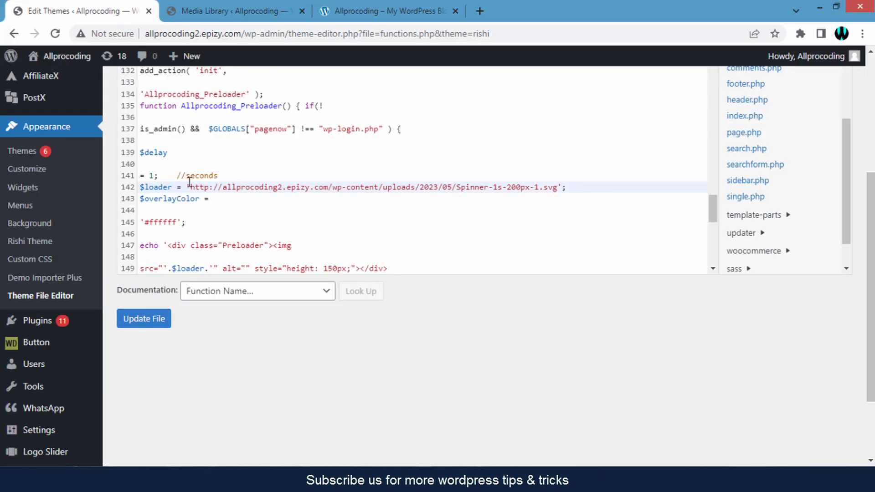
Check the spinner image URL in the $loader line and save the changes to functions.php
drag(192, 192, 212, 192)
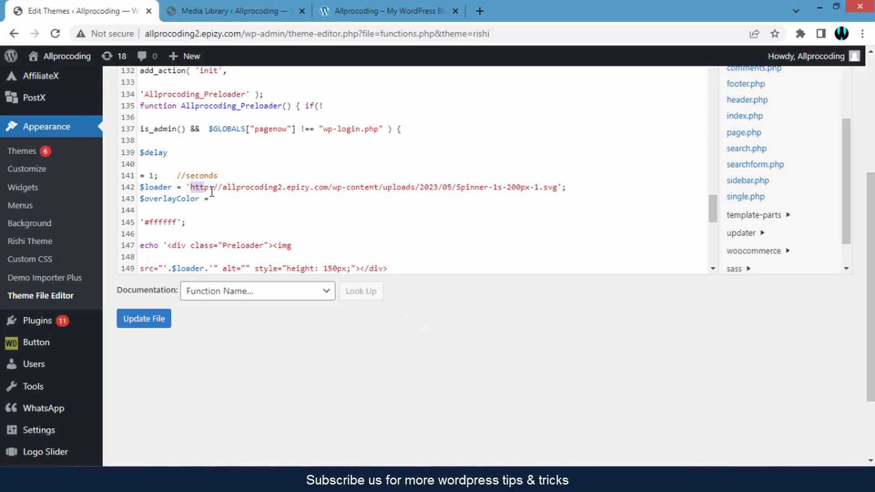
drag(377, 188, 495, 188)
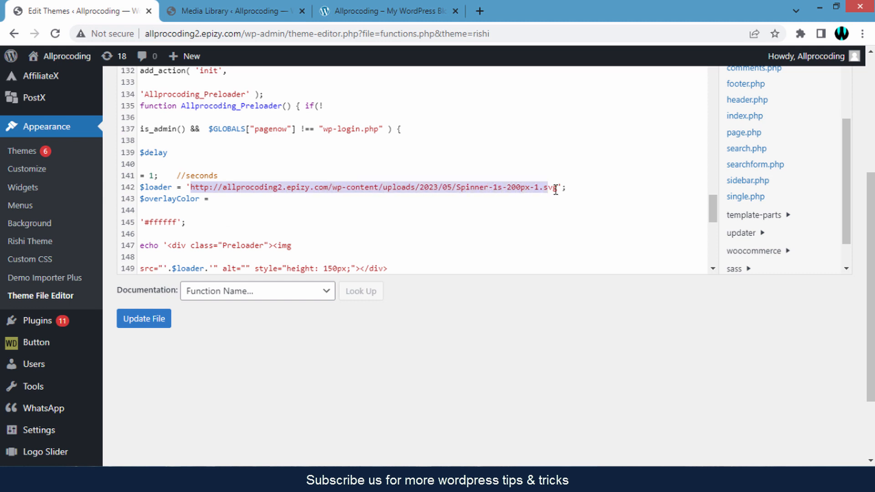
click(538, 188)
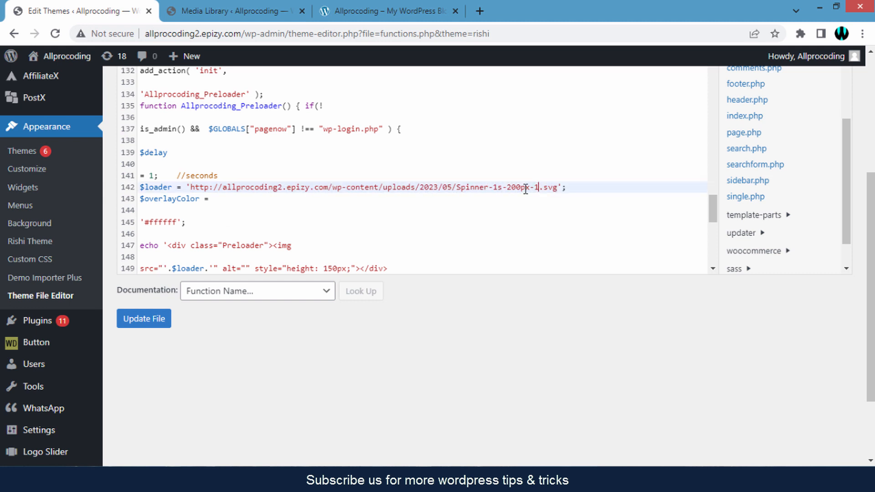
click(230, 8)
click(90, 7)
drag(190, 187, 566, 188)
click(563, 187)
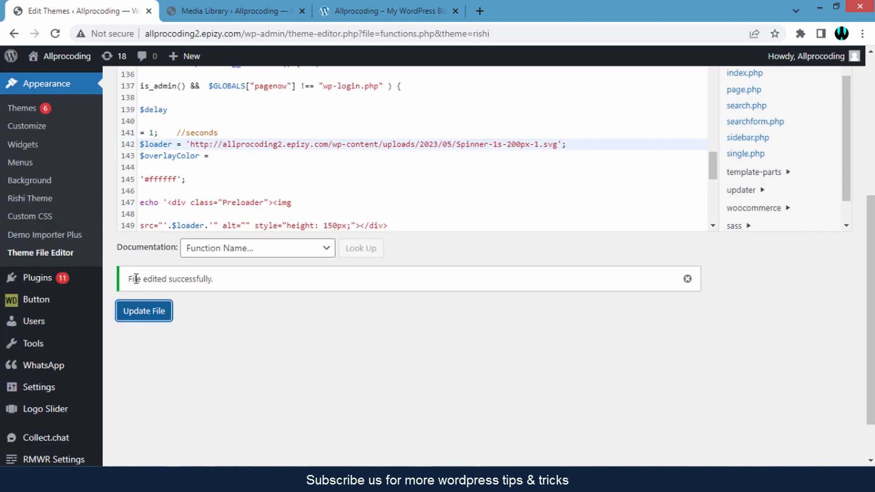
drag(129, 278, 217, 286)
click(220, 284)
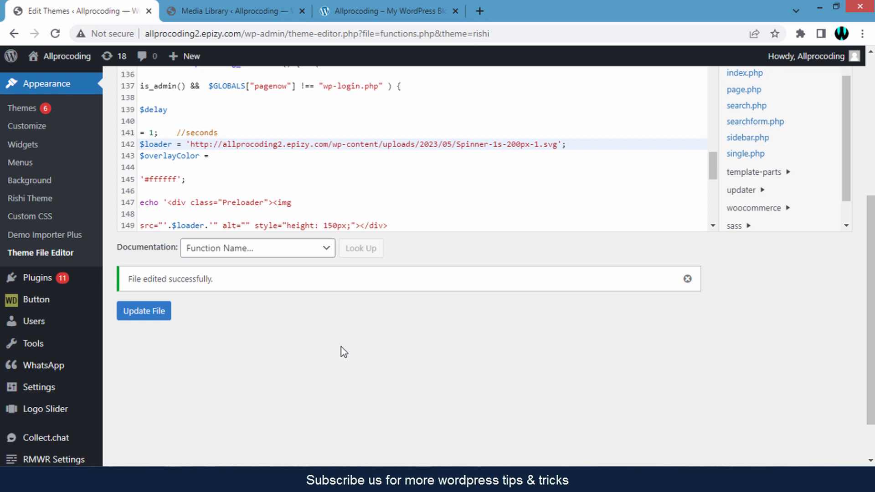
Reload the website's front page to check the preloader
click(398, 3)
key(F5)
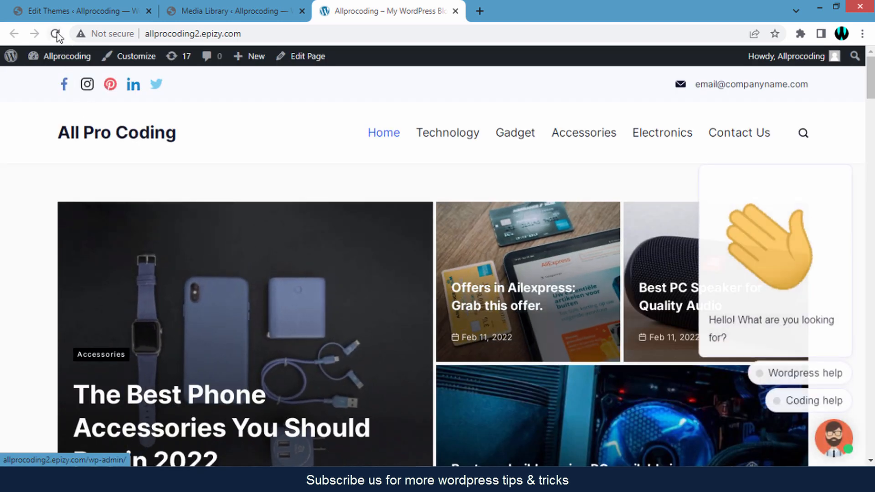
Reload the website's front page once more to watch the spinner preloader, and return to the Media Library attachment details
click(56, 34)
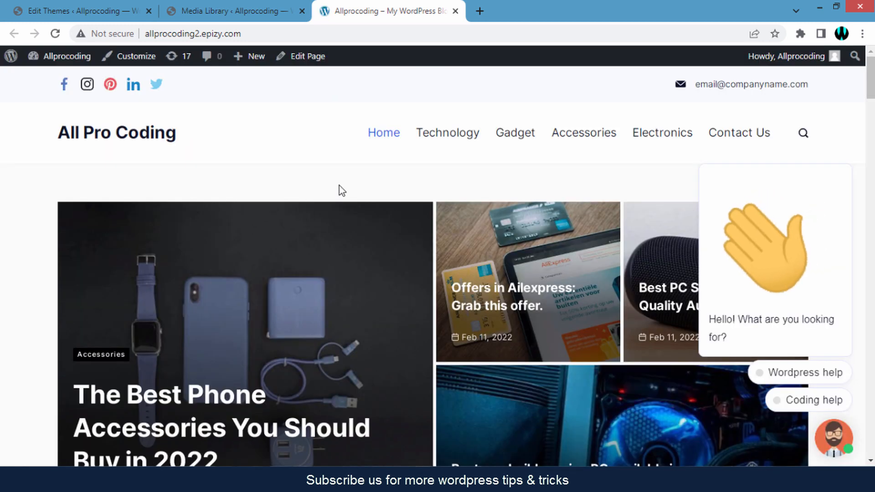
click(224, 7)
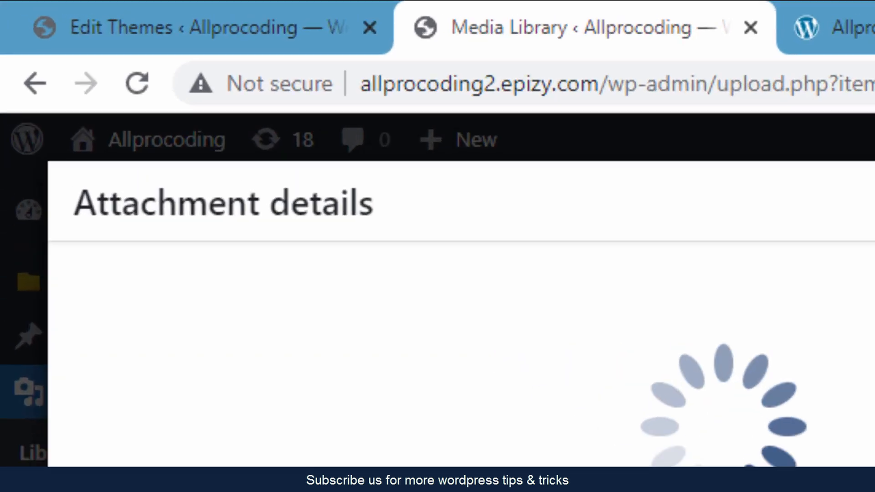
Switch to the loading.io website and bring up its spinner editor with the gallery of free spinners
click(547, 7)
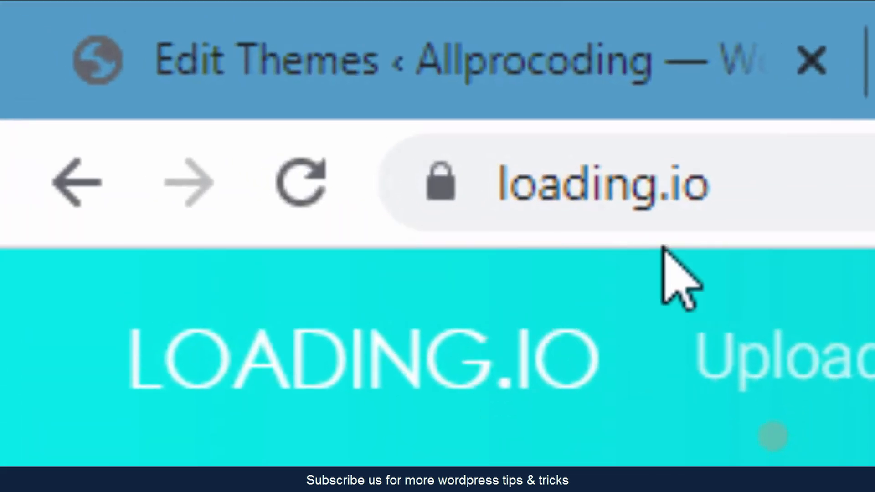
click(866, 161)
click(868, 183)
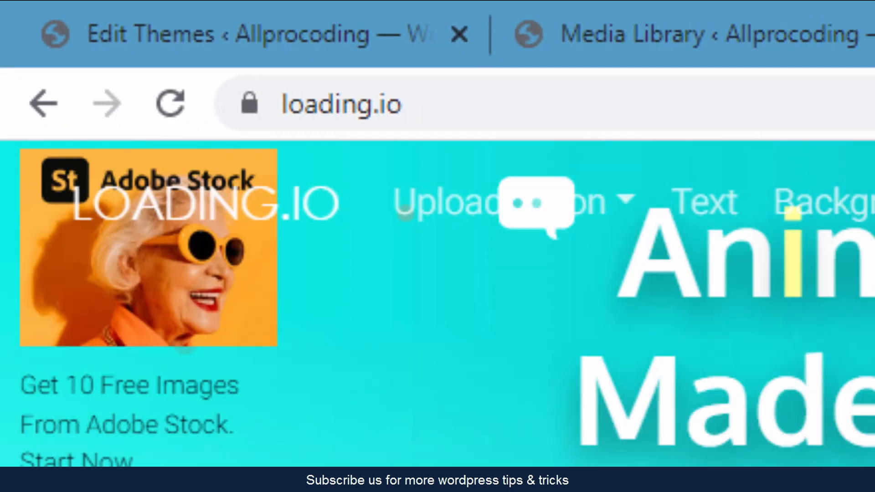
scroll(132, 166, down, 10)
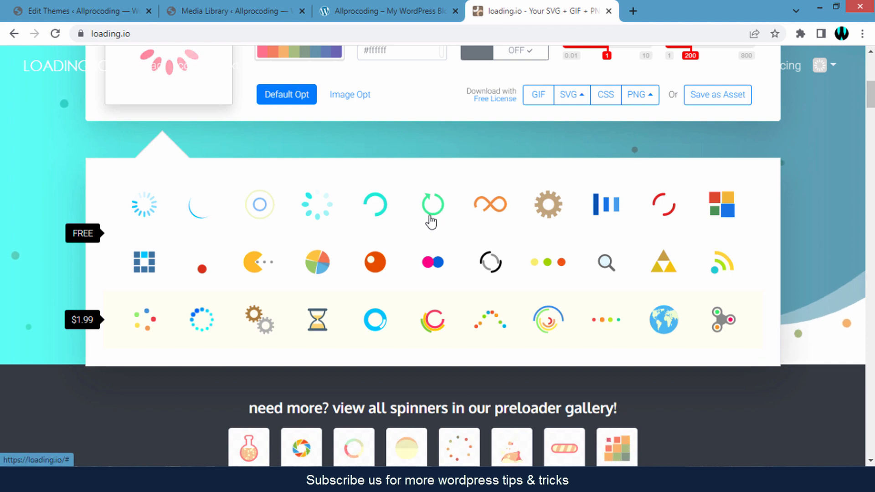
scroll(301, 280, up, 2)
scroll(299, 296, up, 1)
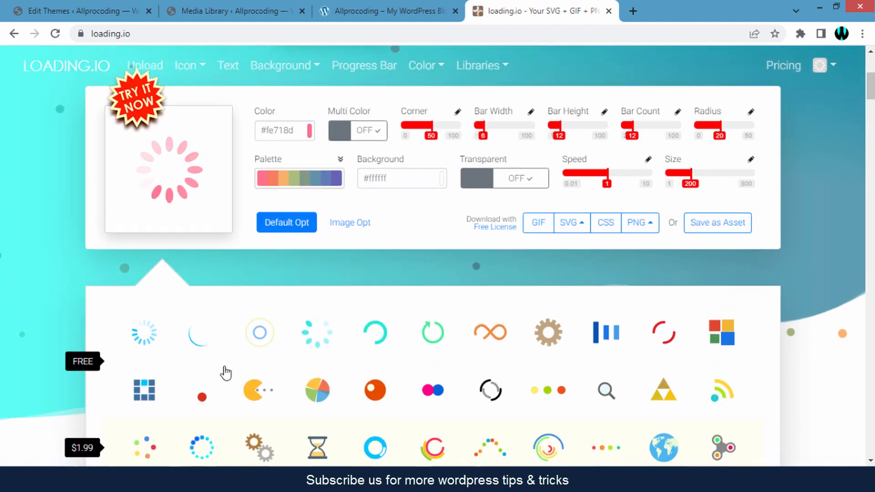
Preview several free spinners in the gallery's first row, including the arc, ripple, ring, reload arrow, infinity and gear designs
click(148, 345)
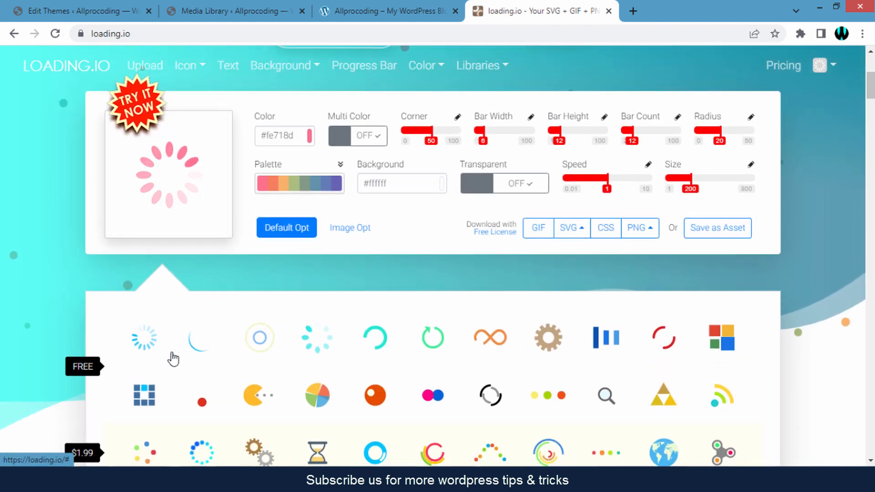
click(200, 345)
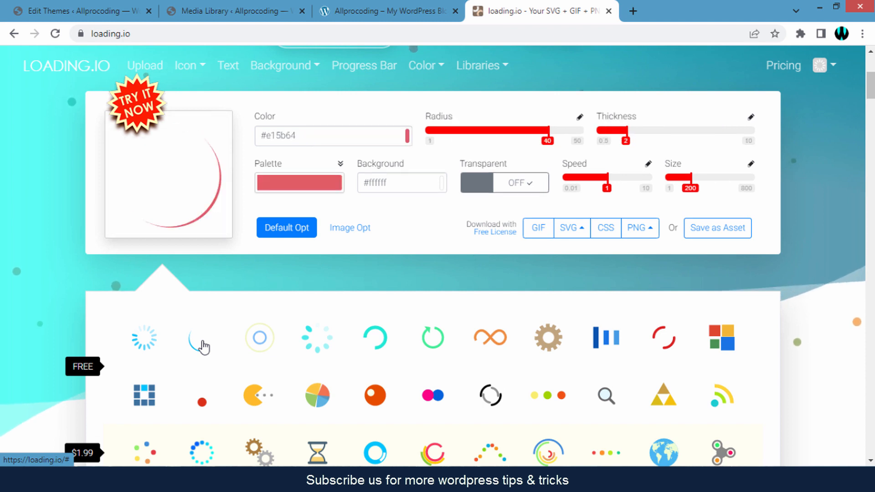
click(263, 339)
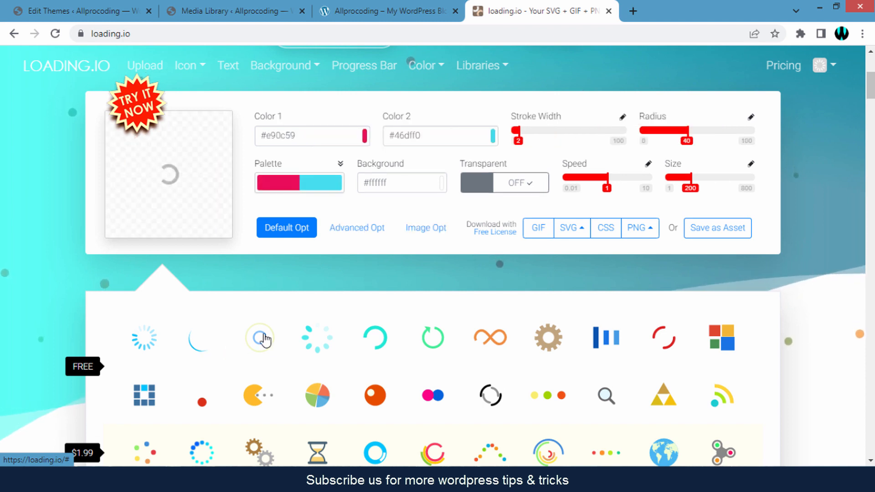
click(337, 346)
click(376, 345)
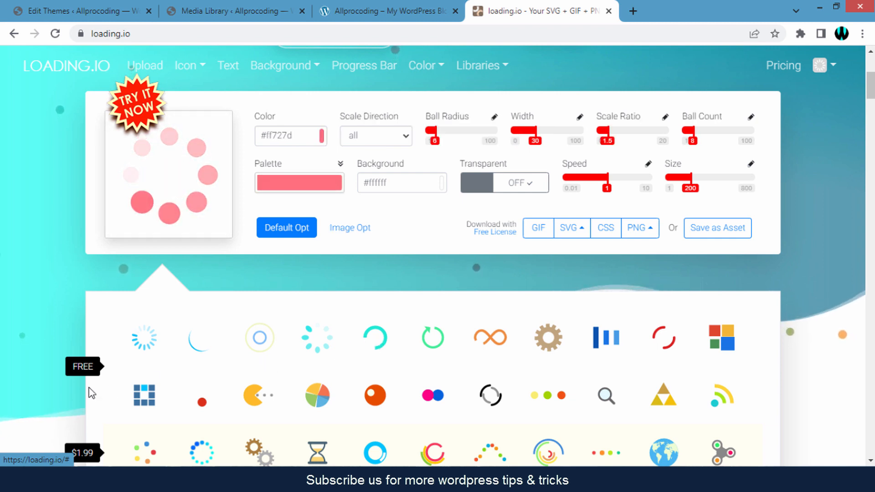
scroll(88, 373, down, 1)
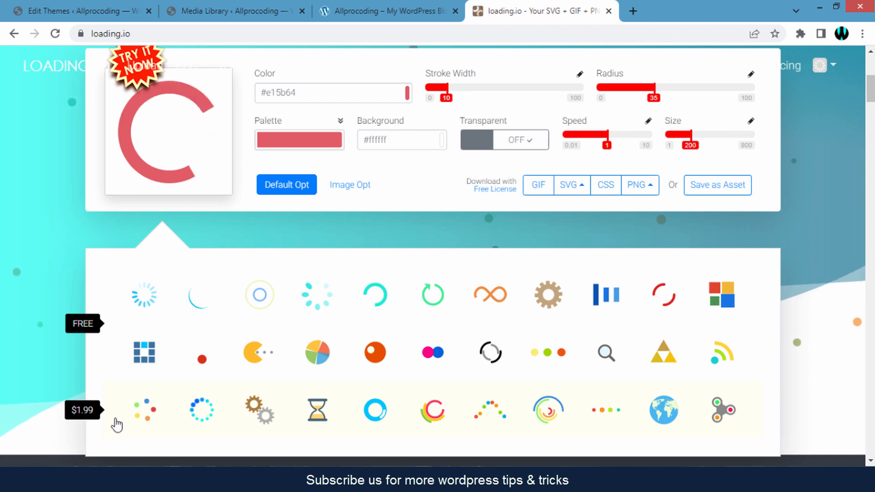
scroll(272, 391, up, 1)
click(432, 343)
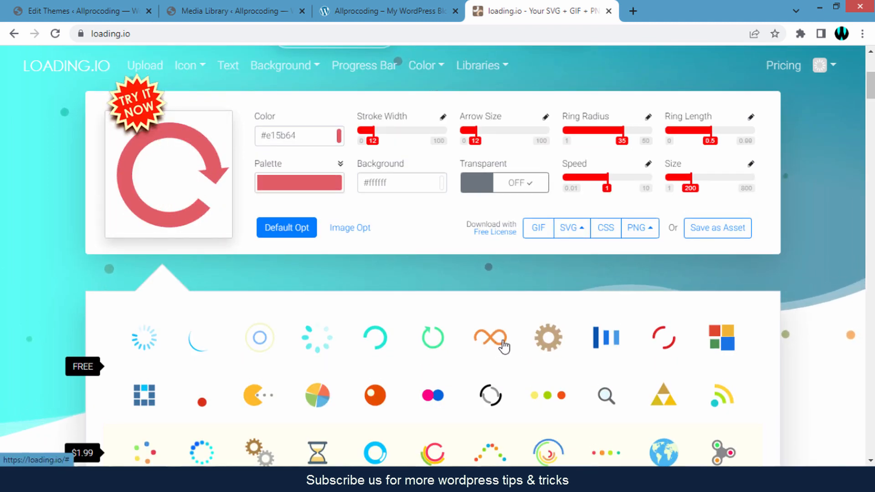
click(547, 347)
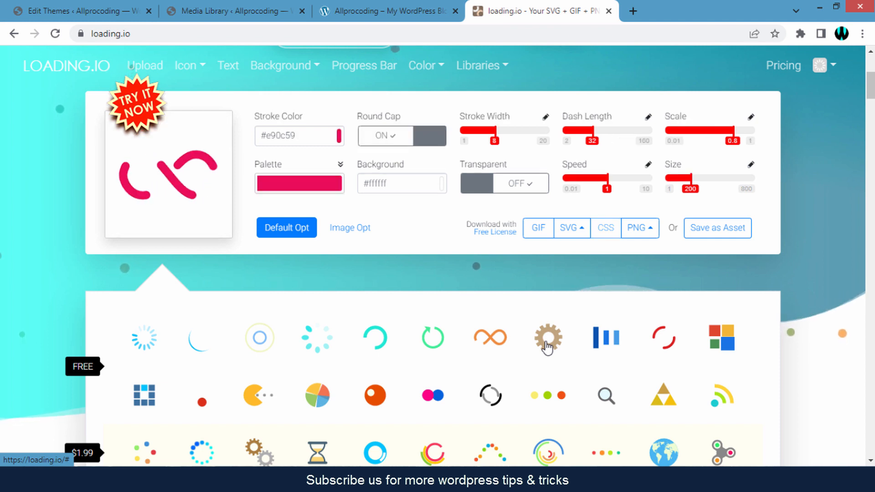
click(702, 344)
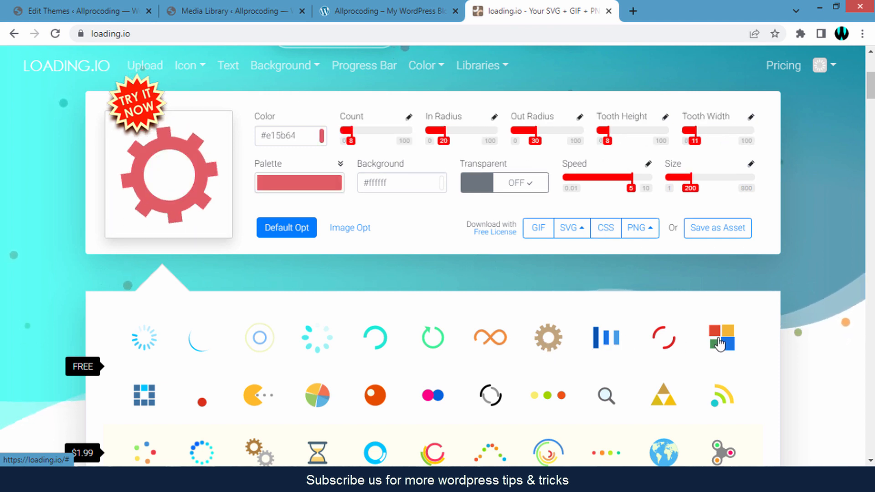
Preview the free spinners in the gallery's second row, including the square blocks, bouncing ball, bean eater, pie and two-ball designs
click(143, 402)
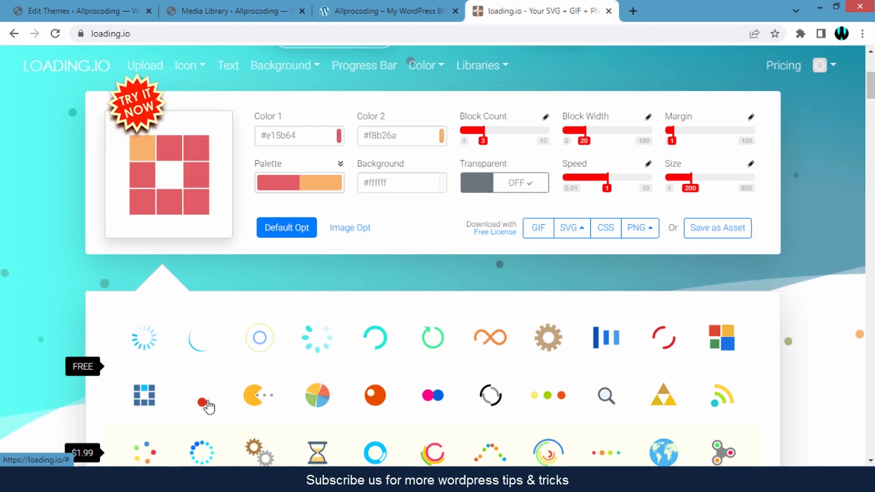
click(205, 402)
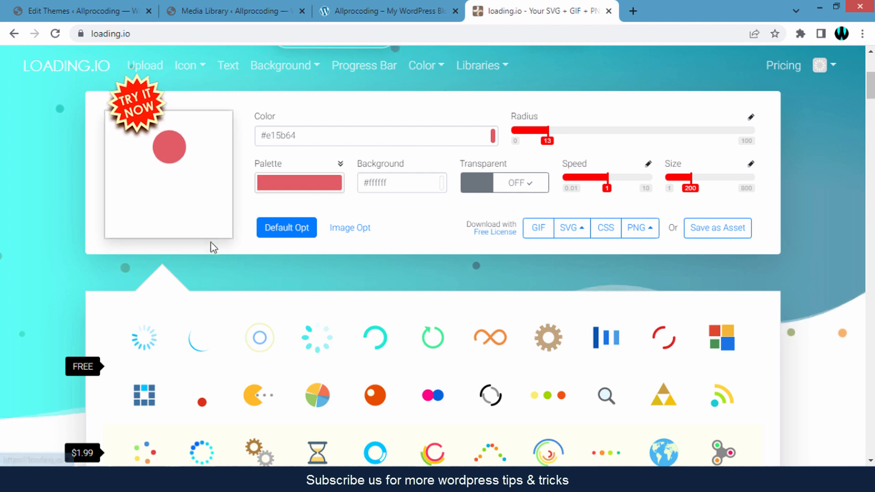
click(256, 405)
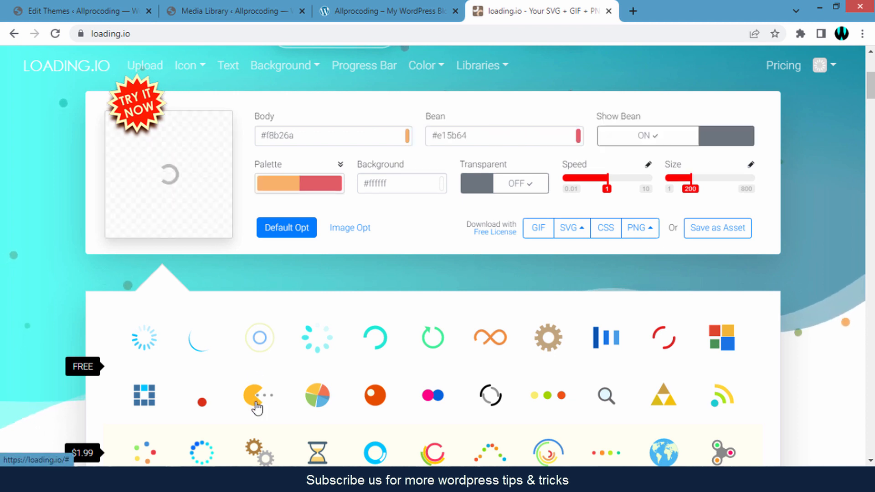
click(317, 395)
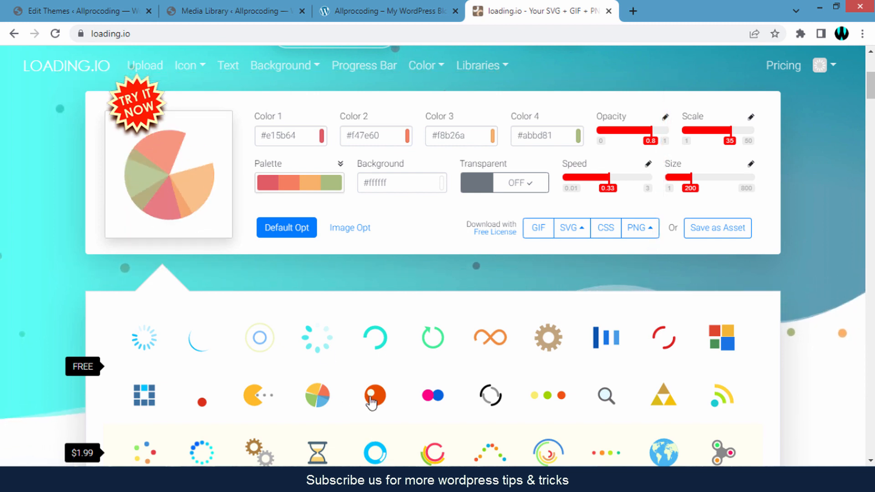
click(442, 400)
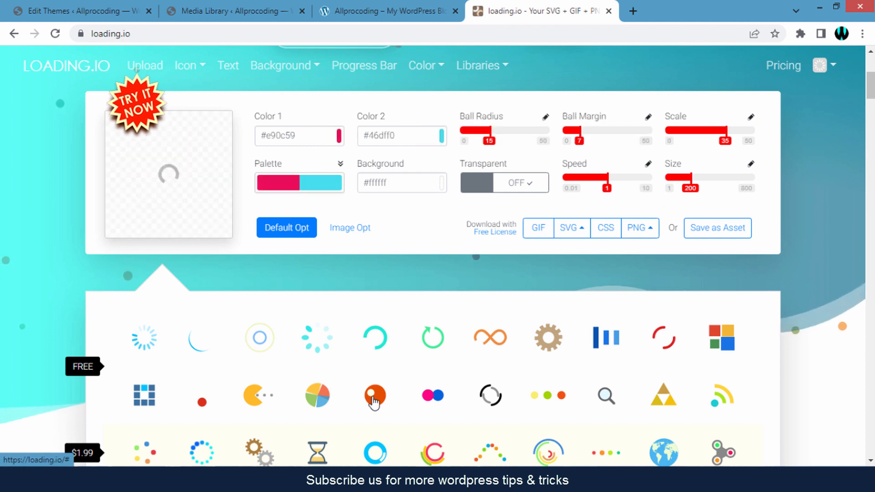
click(440, 401)
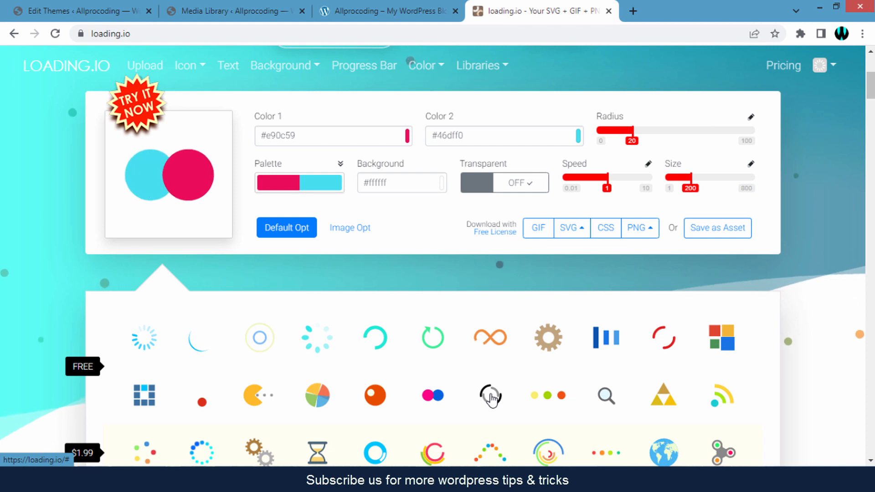
click(490, 397)
Select the square Blocks spinner and apply the blue-to-green "Your Name / 君の名は" color palette to it
click(203, 399)
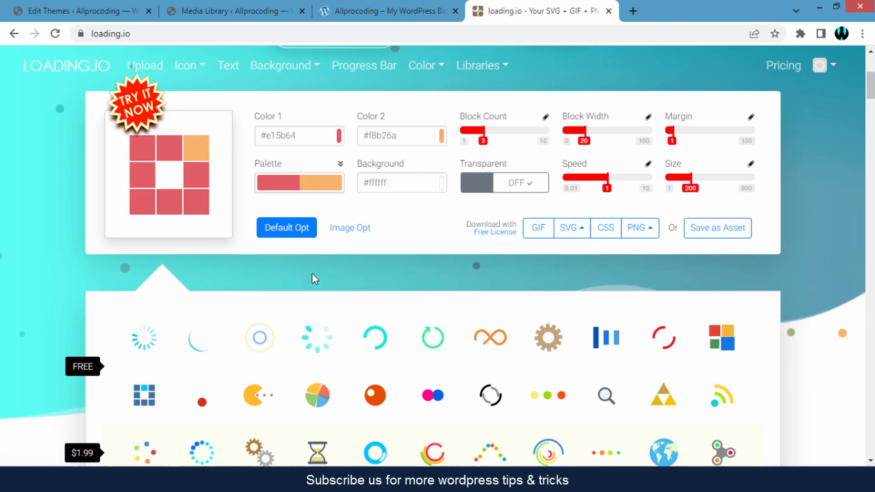
scroll(311, 272, up, 2)
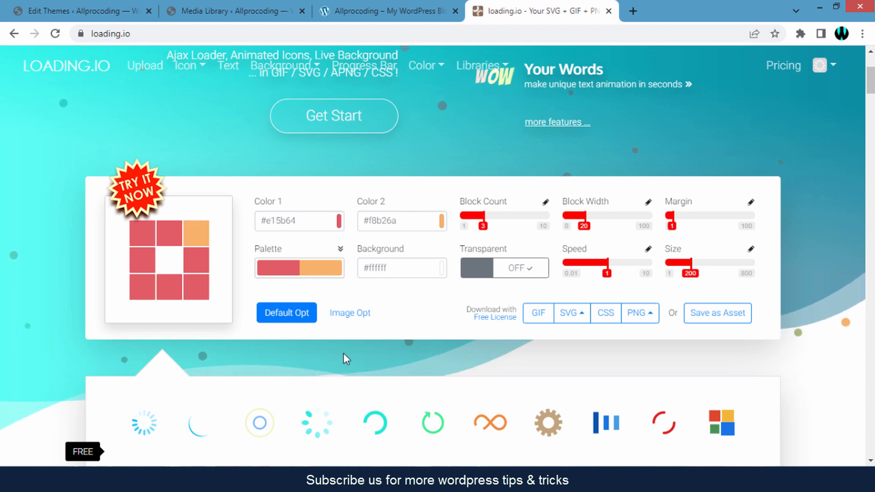
scroll(306, 282, down, 1)
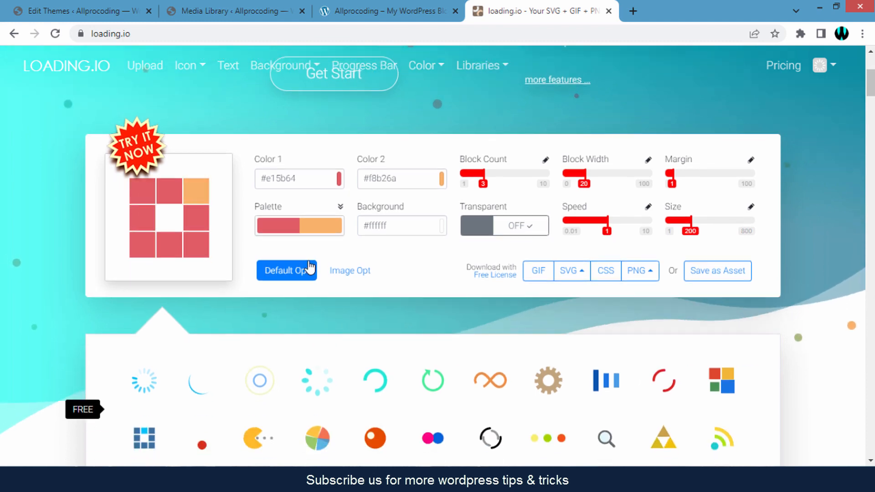
click(297, 237)
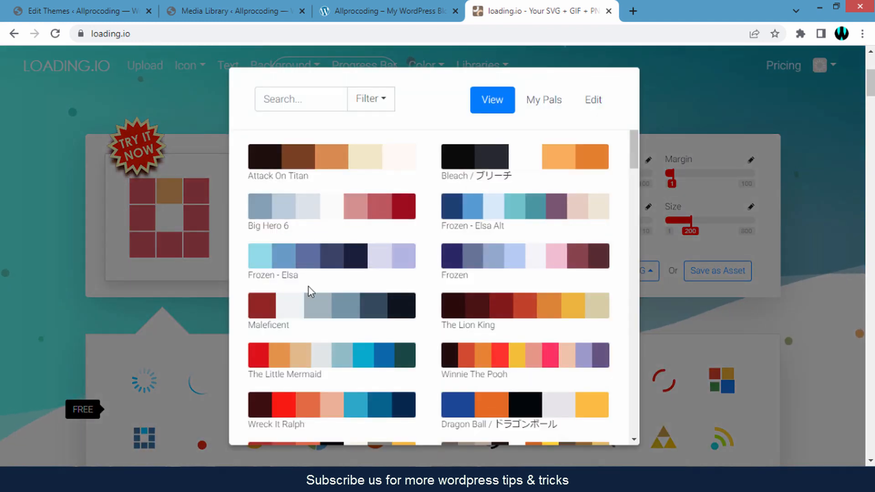
scroll(365, 332, down, 10)
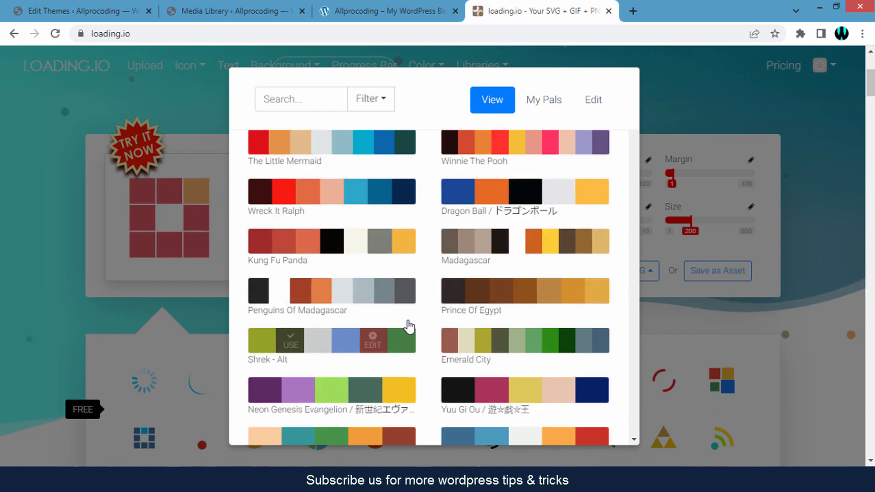
scroll(382, 323, down, 2)
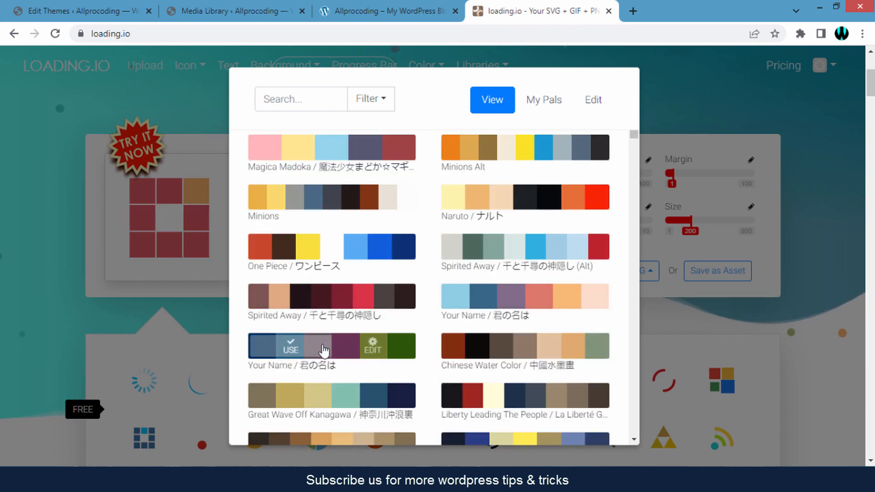
click(294, 345)
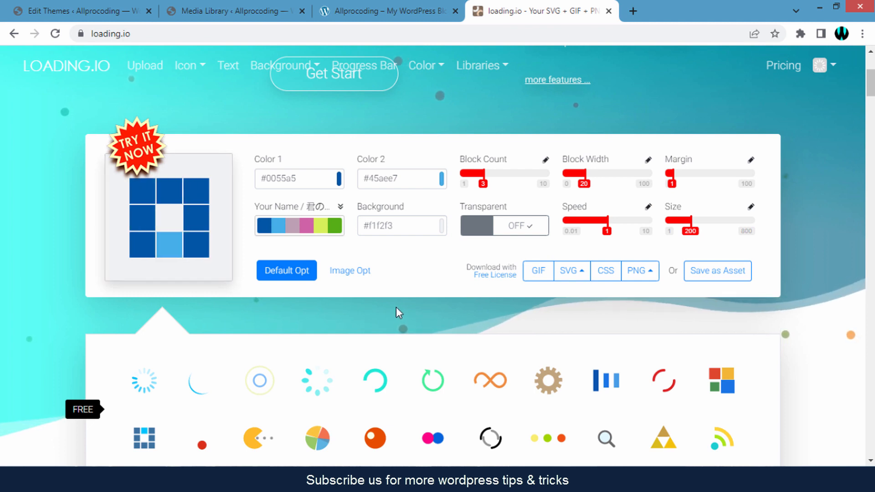
Download the Blocks spinner as an animated SVG under the free license
scroll(407, 279, down, 1)
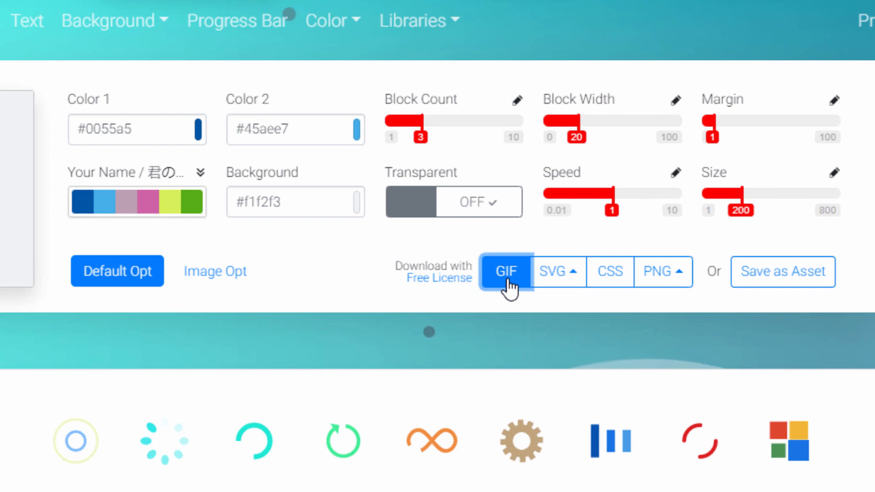
click(573, 283)
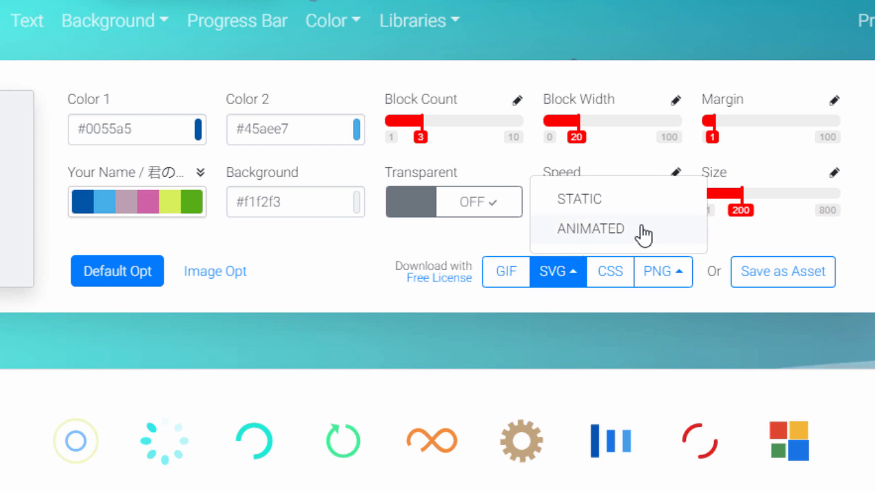
click(590, 229)
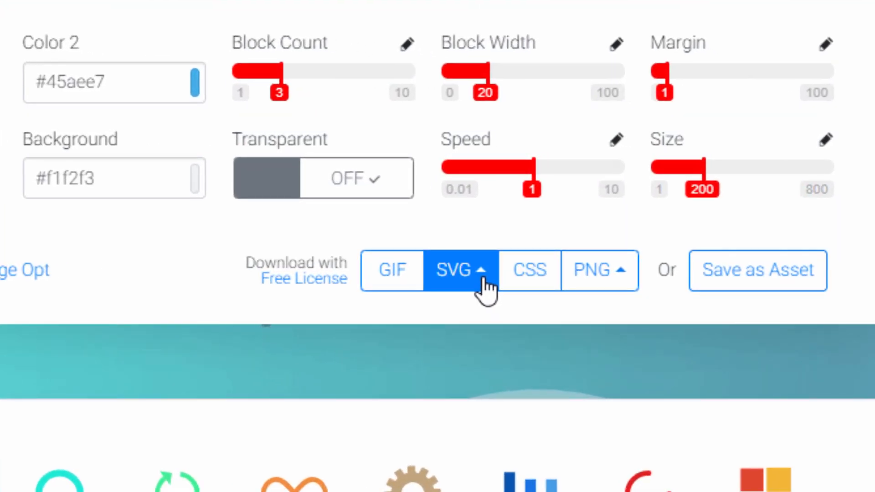
click(485, 265)
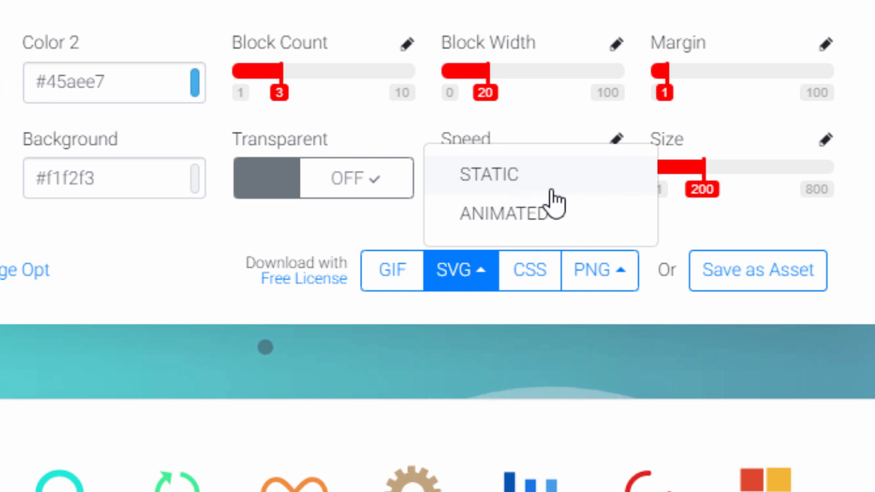
click(565, 231)
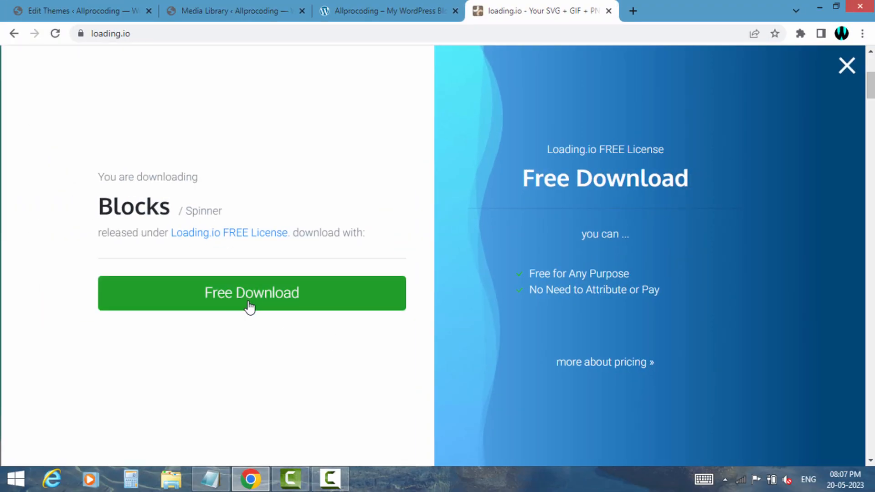
click(314, 304)
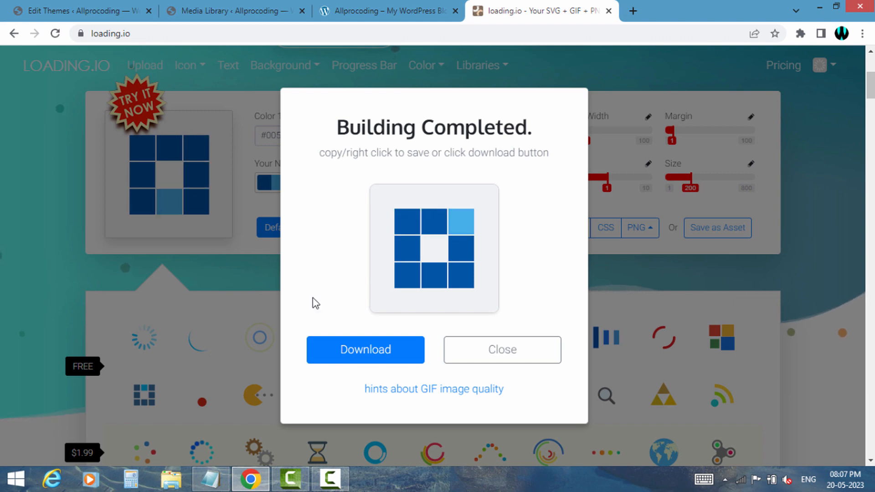
click(359, 360)
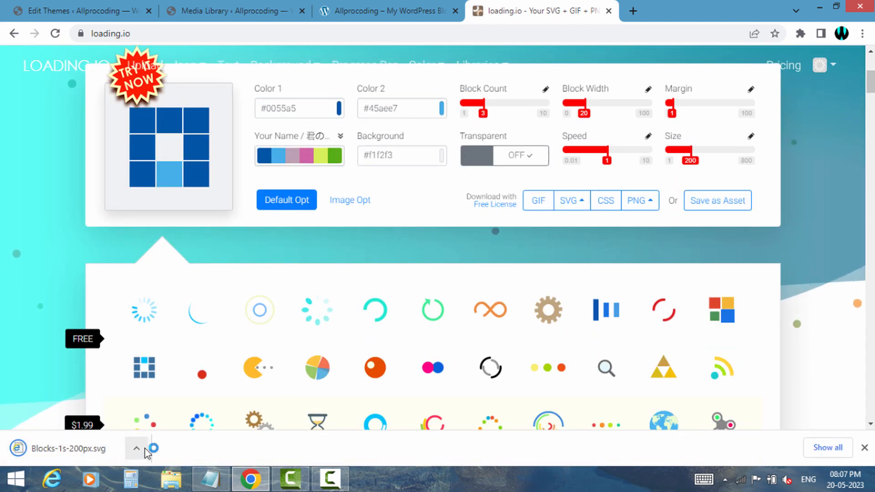
Close the old spinner's attachment details and upload the downloaded Blocks-1s-200px.svg to the WordPress Media Library
click(241, 14)
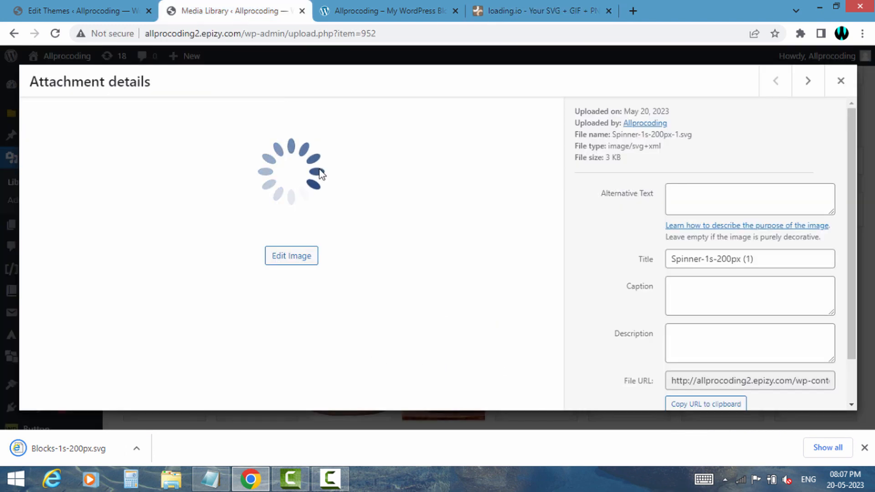
click(840, 80)
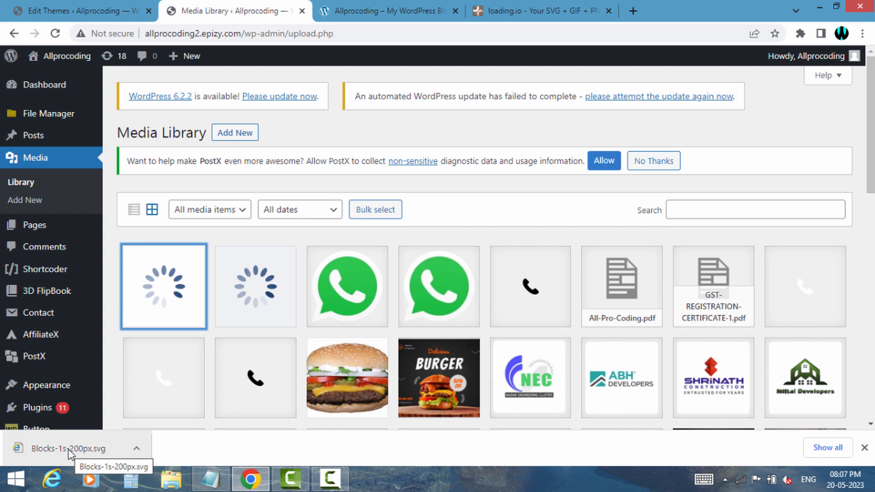
drag(68, 450, 233, 319)
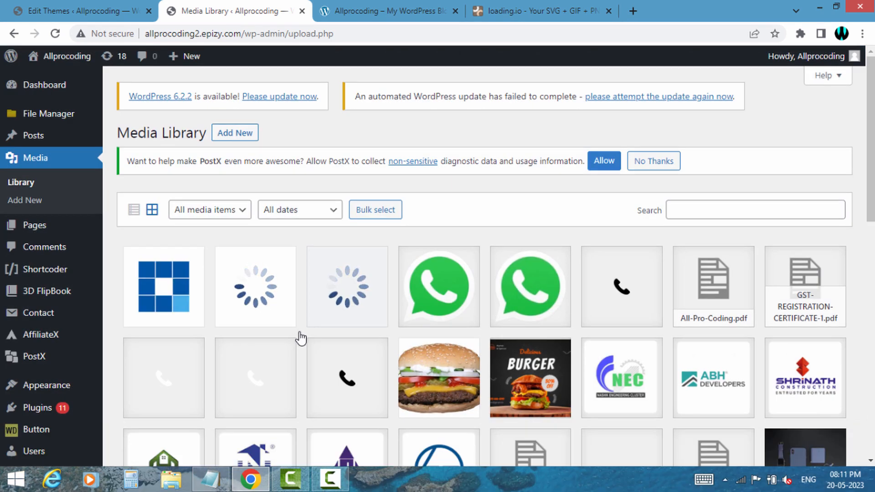
Open the uploaded Blocks spinner's attachment details and copy its file URL
click(165, 296)
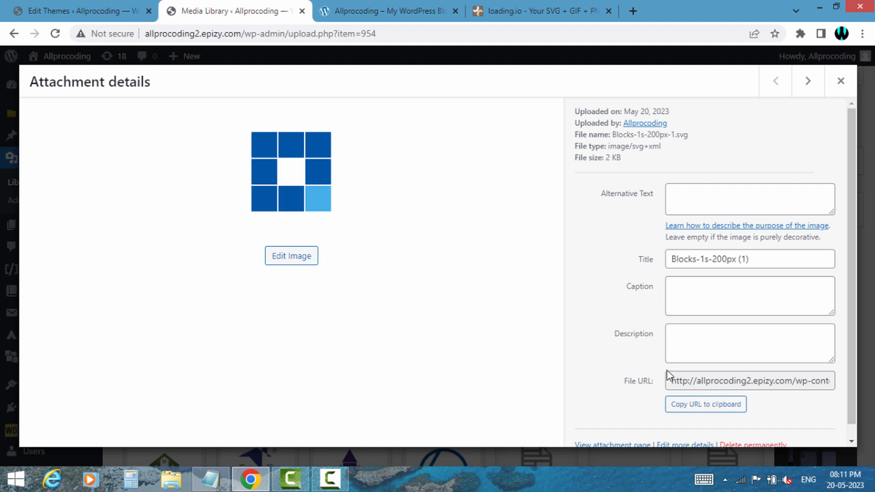
click(691, 381)
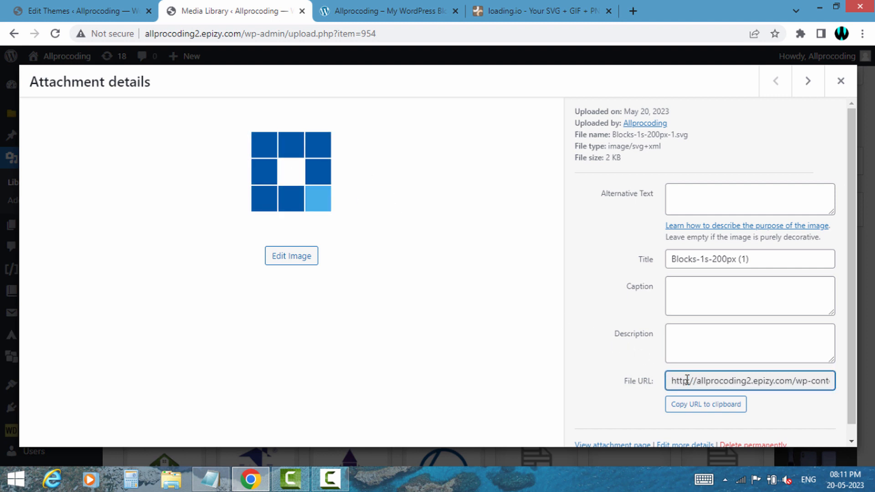
triple_click(688, 380)
right_click(687, 380)
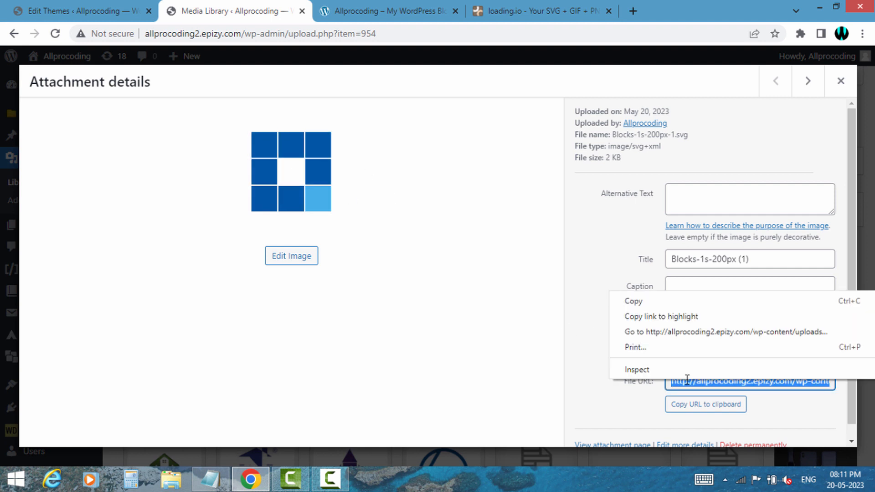
click(632, 302)
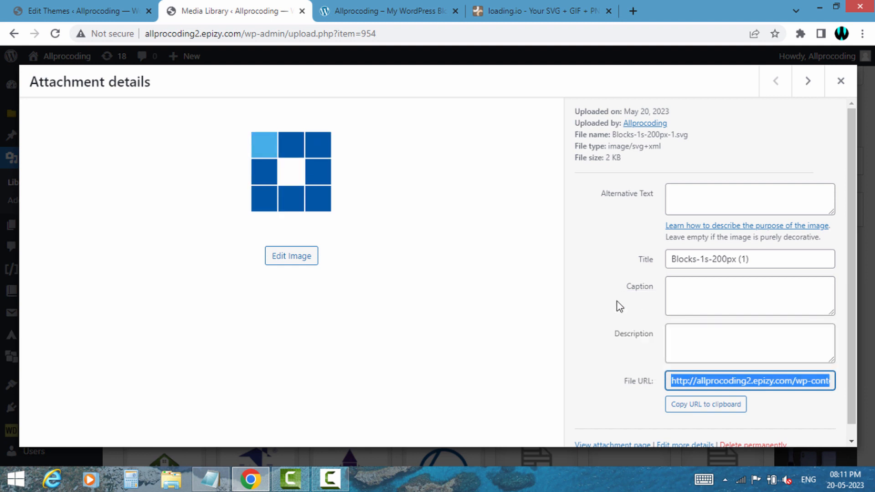
Replace the $loader image URL in functions.php with the copied Blocks-1s-200px-1.svg URL and update the file
click(85, 7)
scroll(231, 243, up, 2)
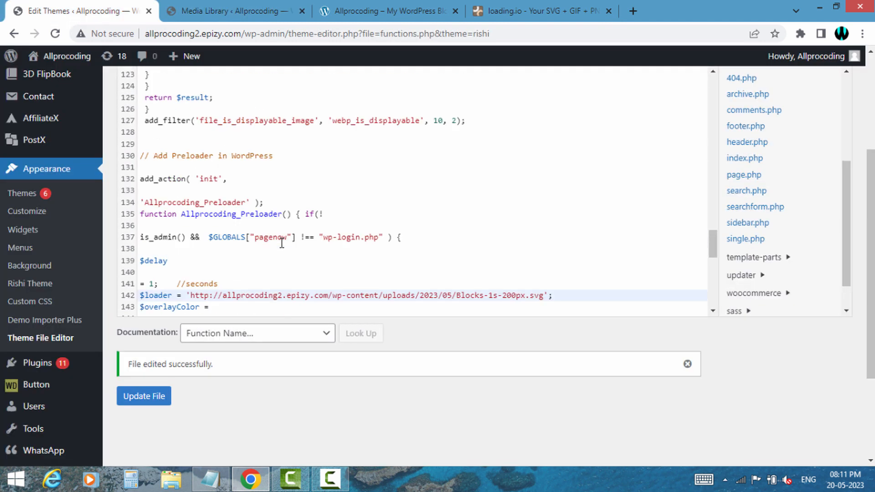
scroll(257, 246, down, 3)
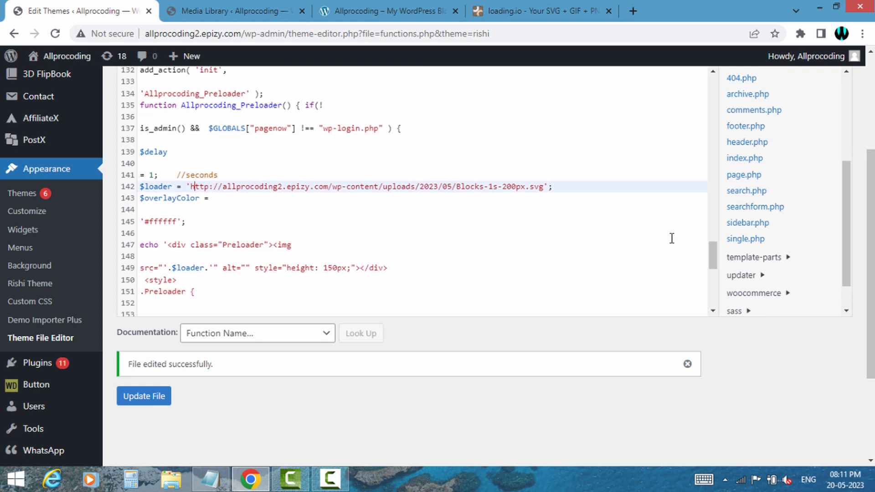
scroll(774, 223, up, 4)
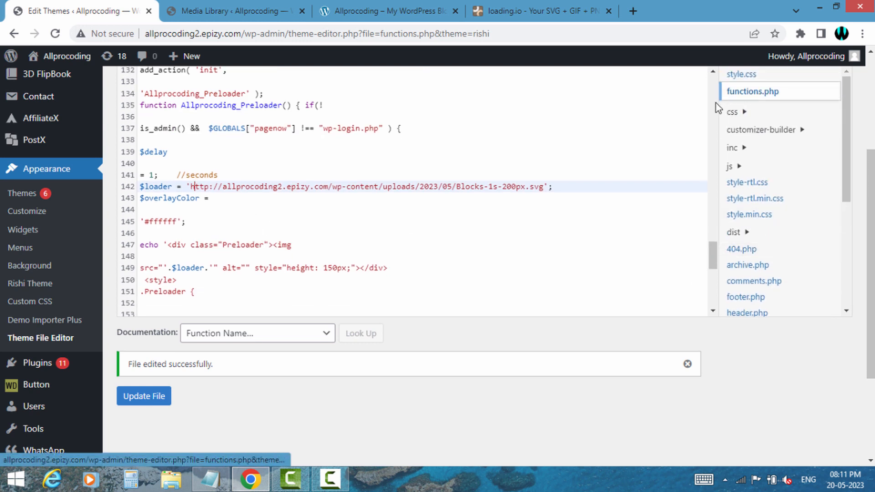
scroll(557, 211, down, 3)
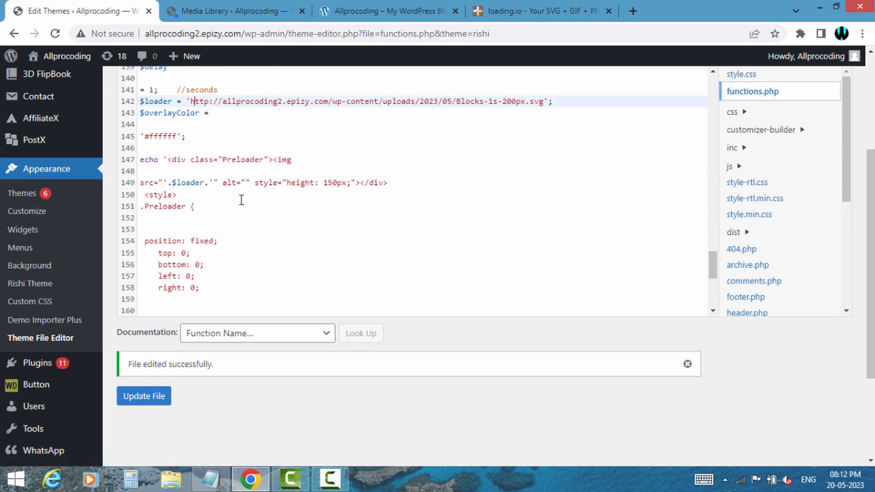
scroll(240, 197, up, 2)
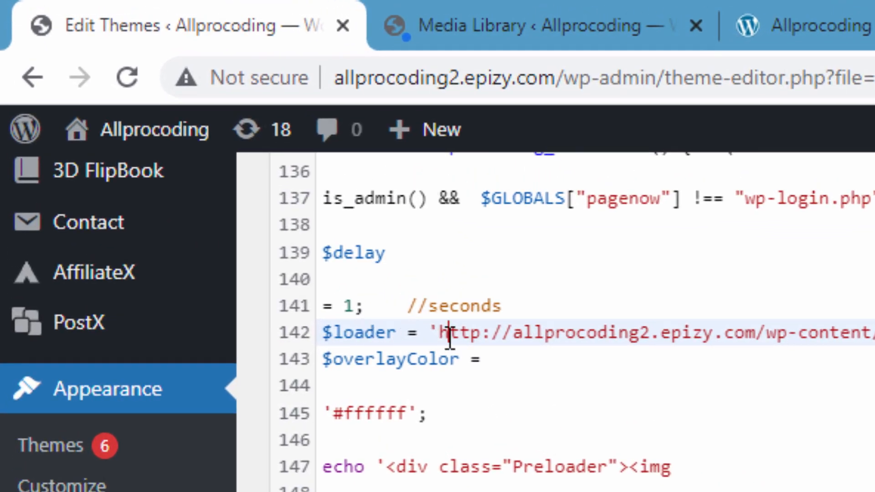
drag(446, 333, 874, 329)
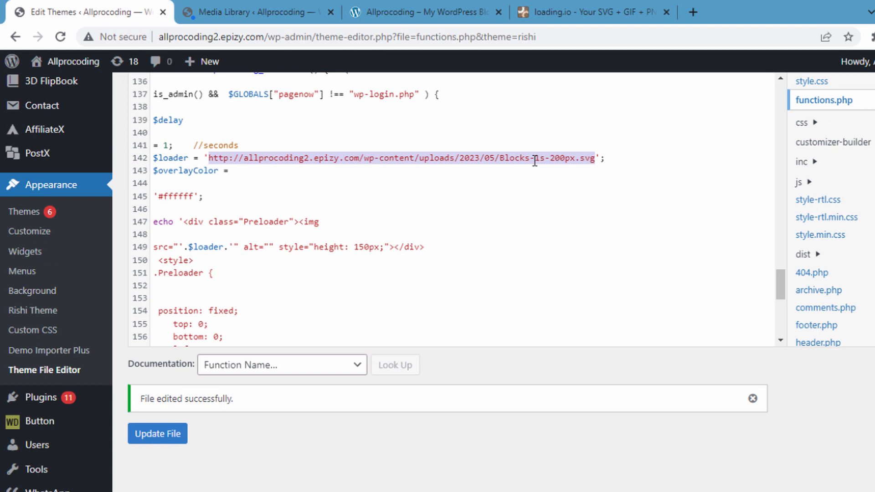
right_click(739, 220)
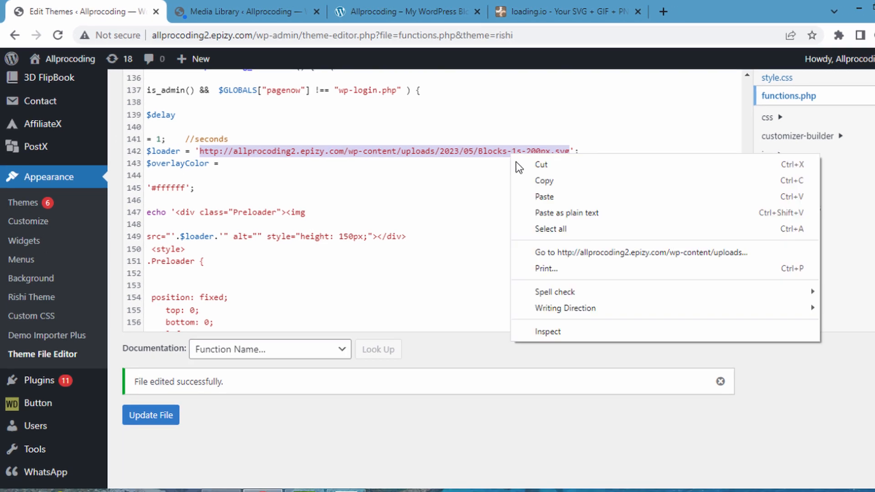
click(541, 196)
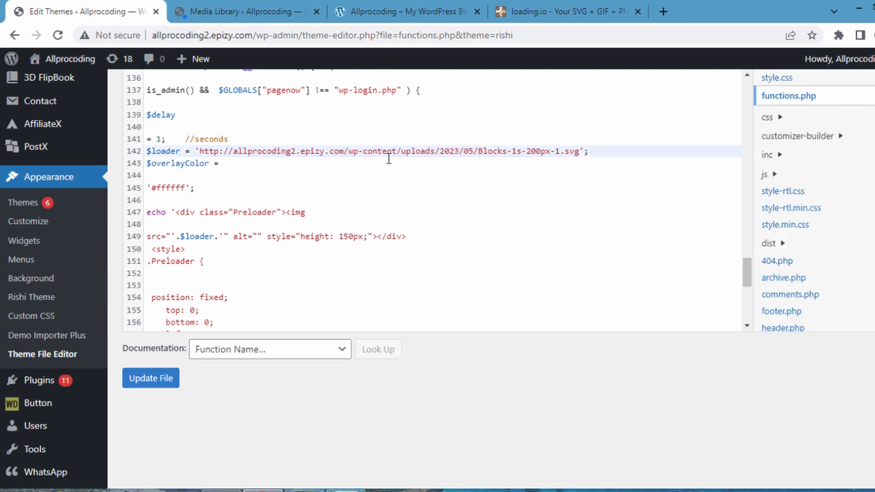
click(396, 205)
click(156, 385)
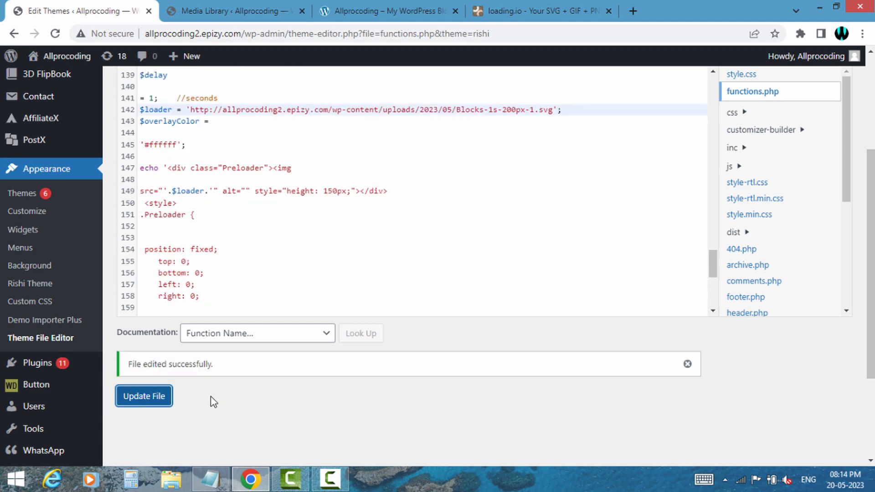
Reload the site's homepage at allprocoding2.epizy.com to check the new Blocks preloader
click(395, 4)
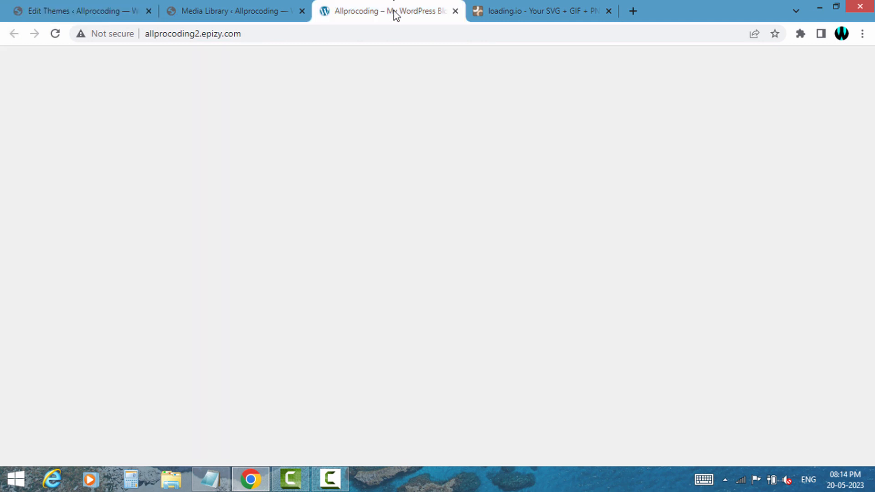
click(408, 31)
key(Return)
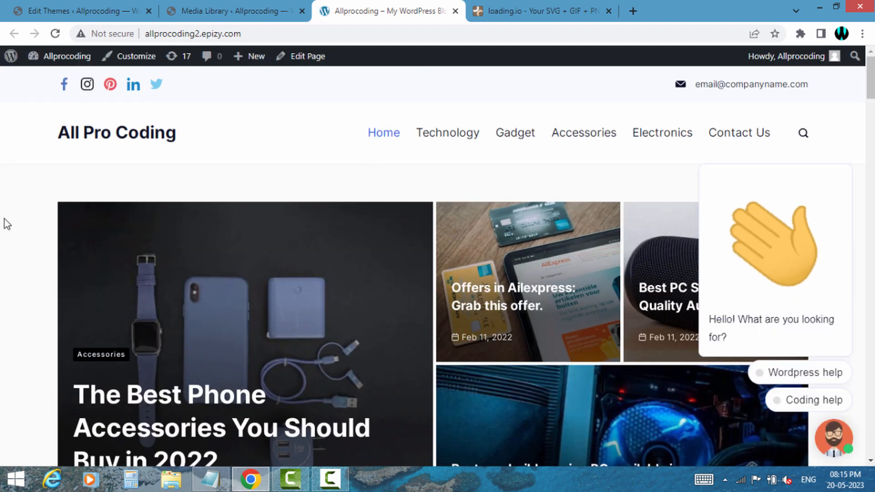
Review the preloader code in functions.php, from the $delay and $loader settings to the start of the .Preloader style
click(210, 6)
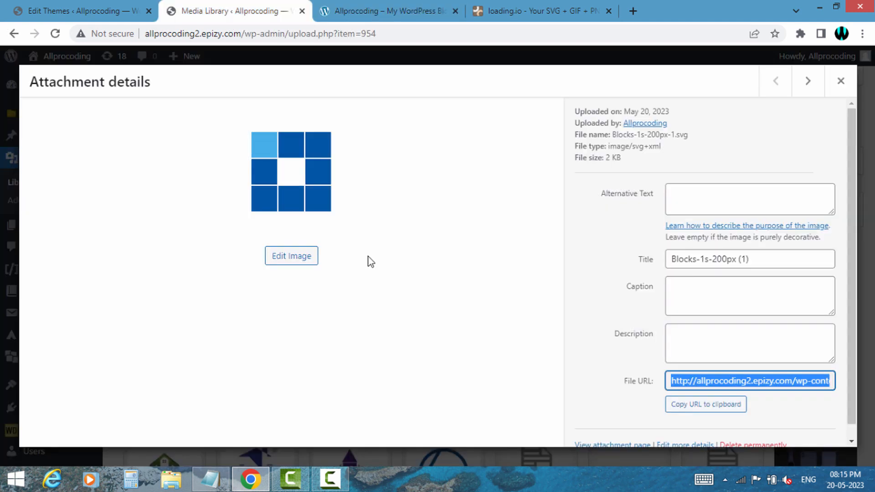
click(105, 7)
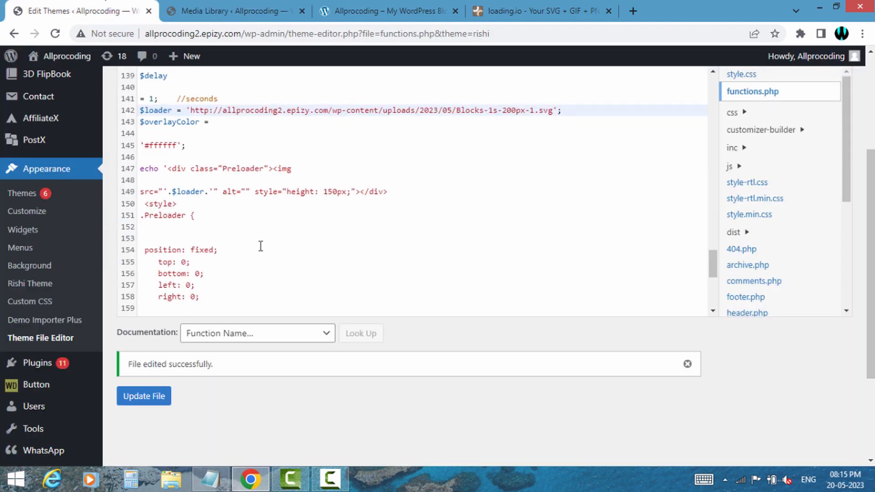
scroll(237, 232, up, 3)
scroll(218, 218, down, 2)
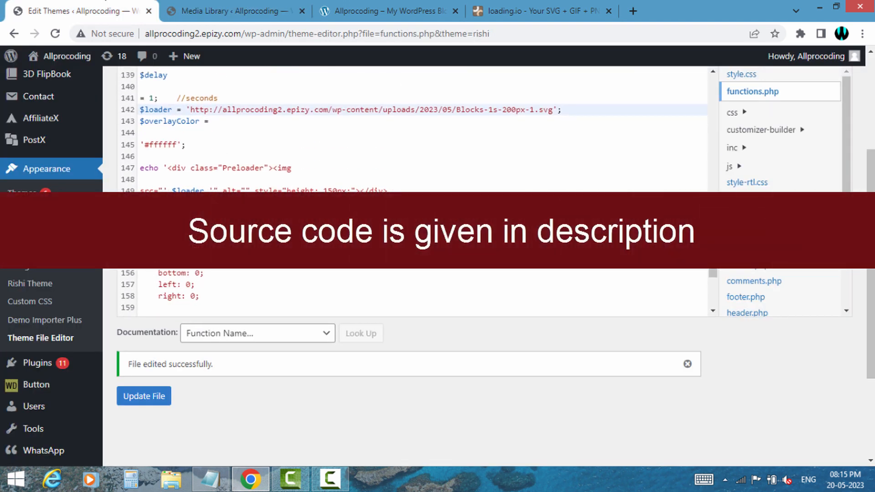
scroll(251, 239, up, 3)
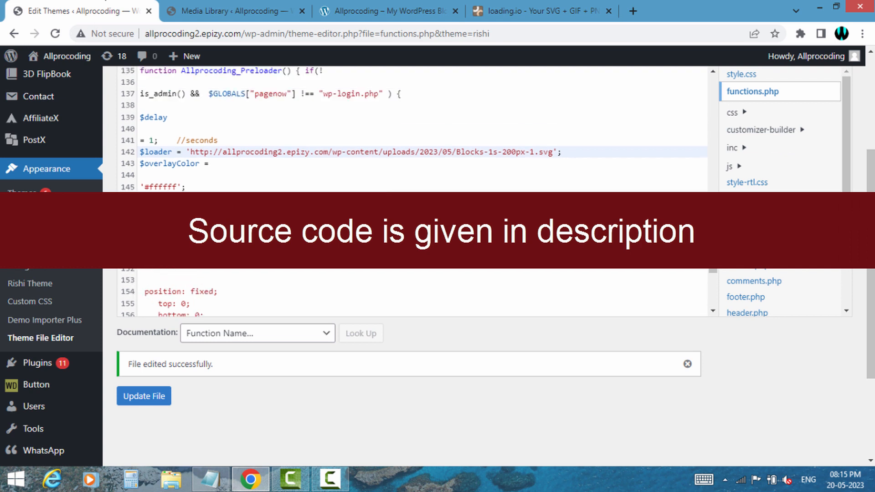
scroll(251, 239, down, 3)
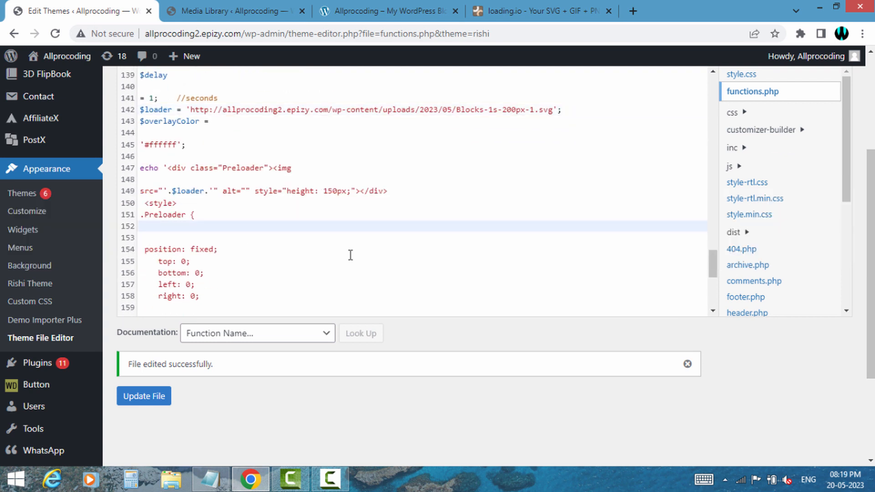
click(316, 248)
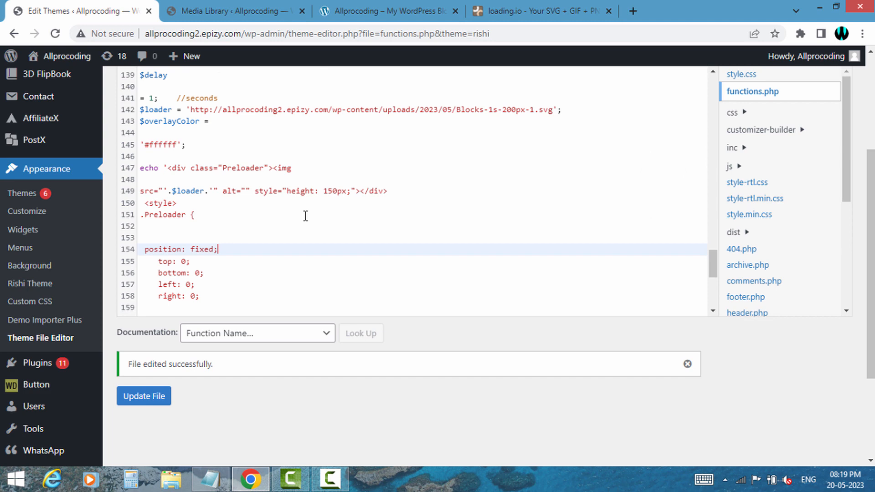
Return to the live homepage and reload it to watch the preloader again
click(246, 16)
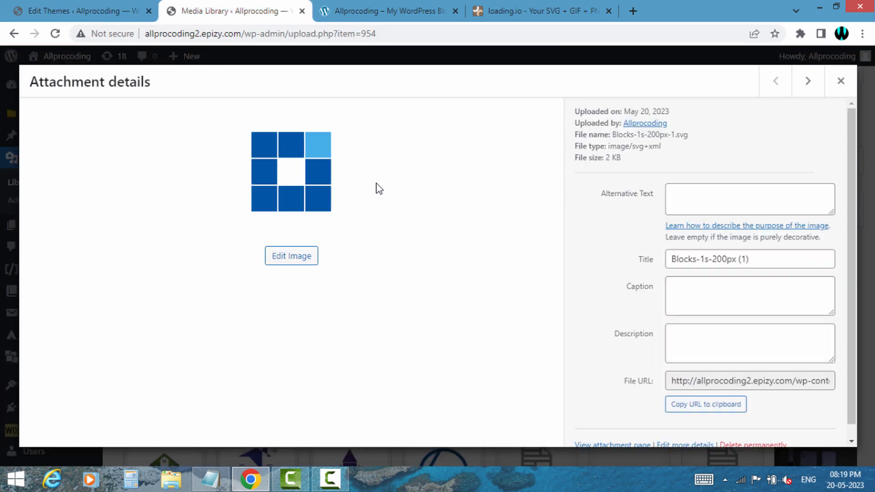
click(366, 8)
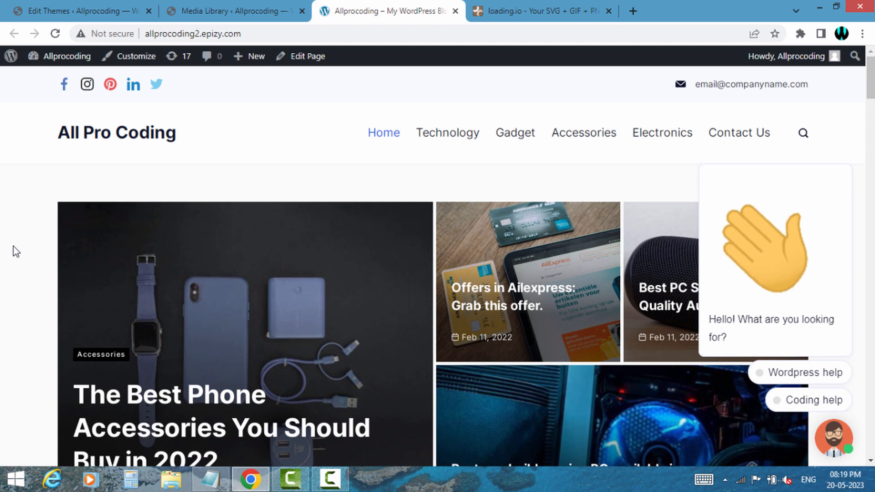
click(321, 37)
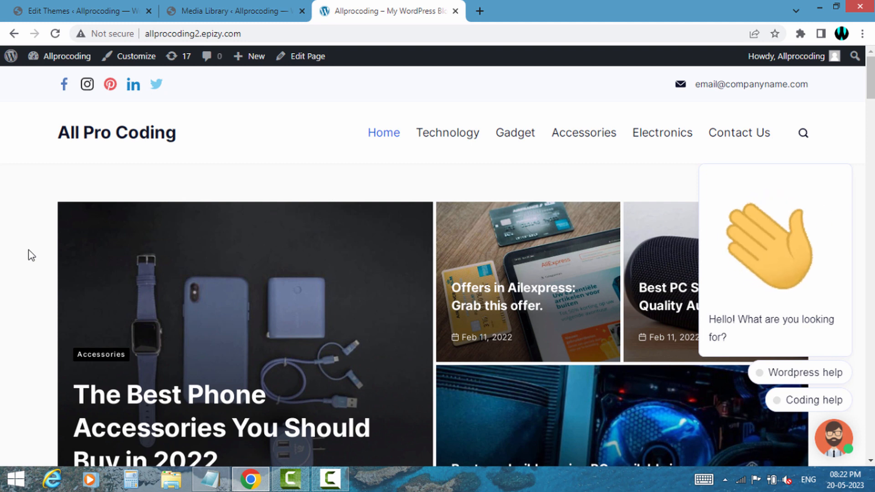
Go back to functions.php and look through the .Preloader CSS rules down to the script section
click(223, 9)
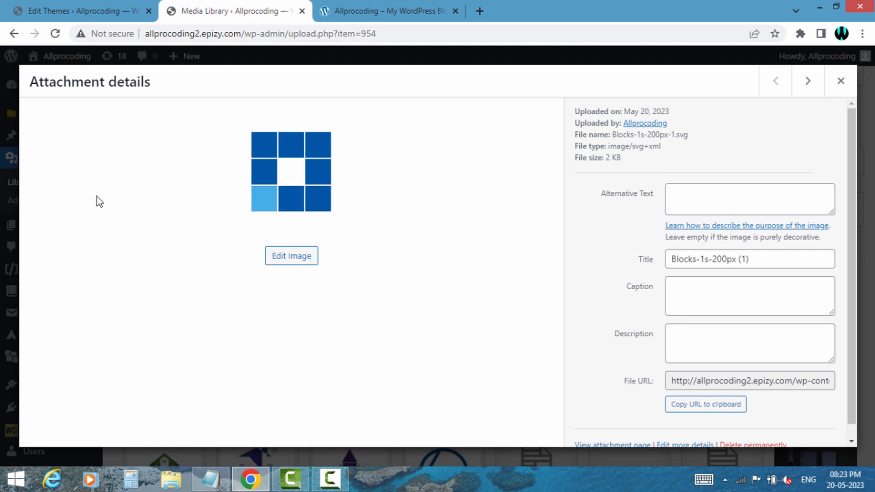
click(76, 9)
click(414, 218)
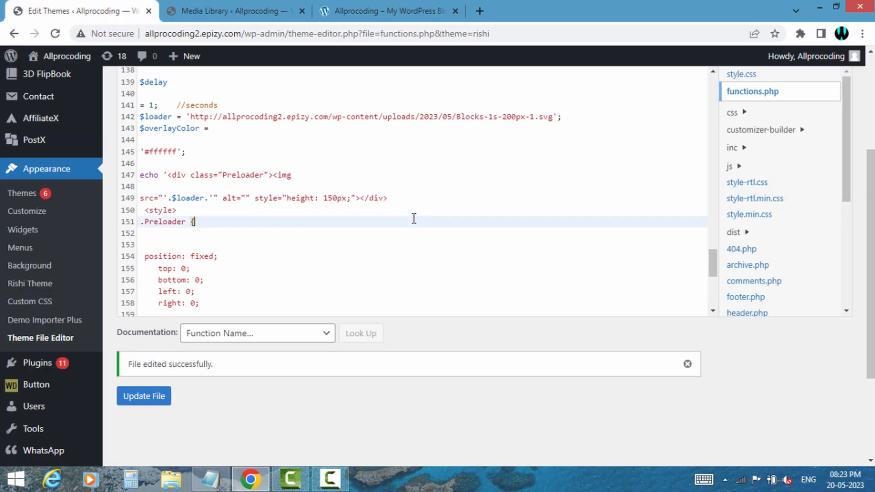
scroll(417, 223, up, 7)
scroll(433, 246, down, 5)
scroll(438, 252, down, 5)
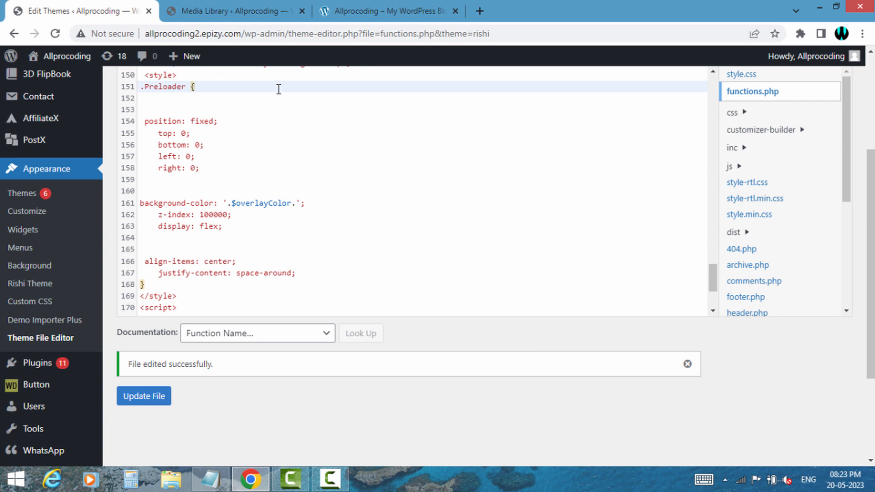
Switch back to the live homepage and reload its address for another preloader check
click(230, 11)
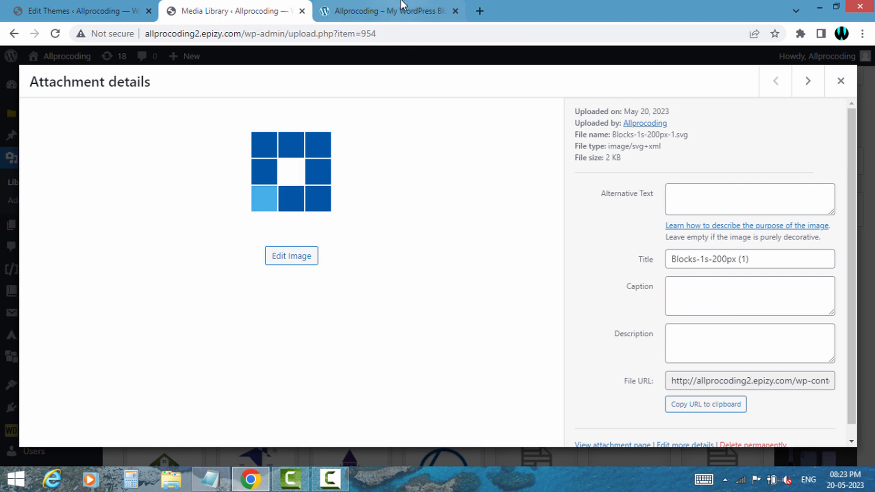
click(401, 5)
click(385, 33)
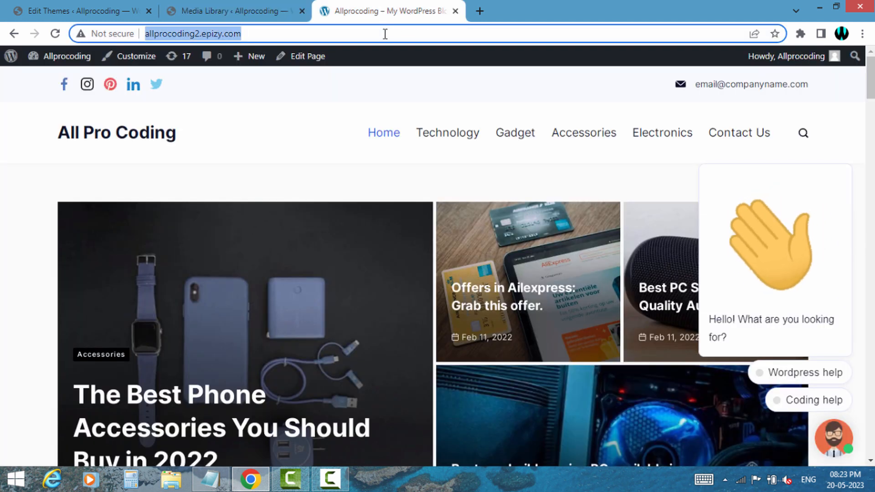